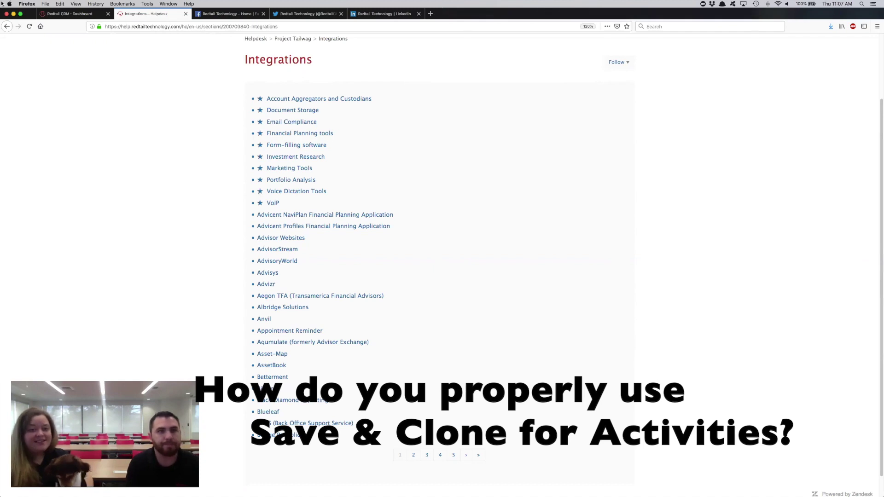
# Step: Open today's 9:30 AM phone call activity from the Redtail CRM dashboard and save and clone it
pyautogui.click(69, 13)
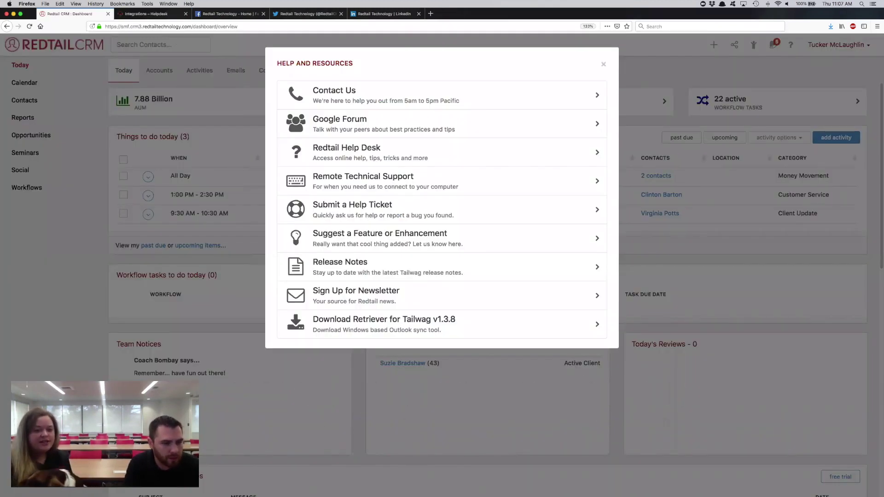
pyautogui.click(603, 65)
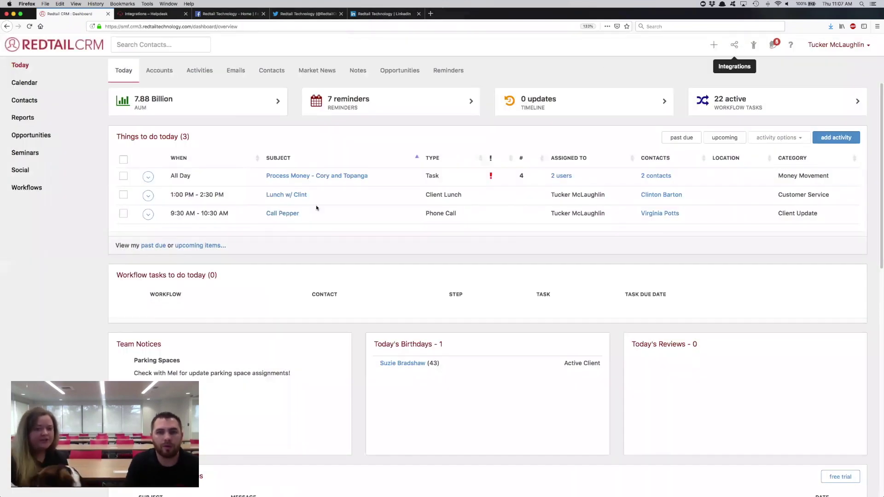
pyautogui.click(282, 213)
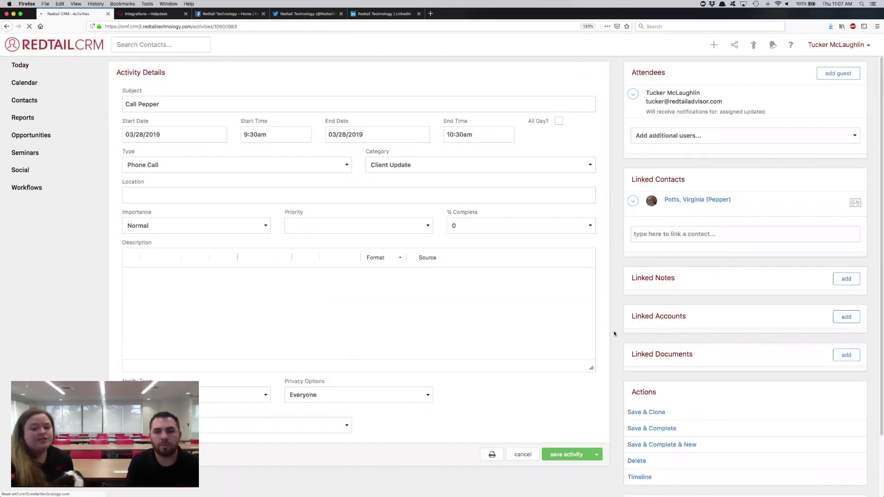
pyautogui.scroll(-3, 614, 334)
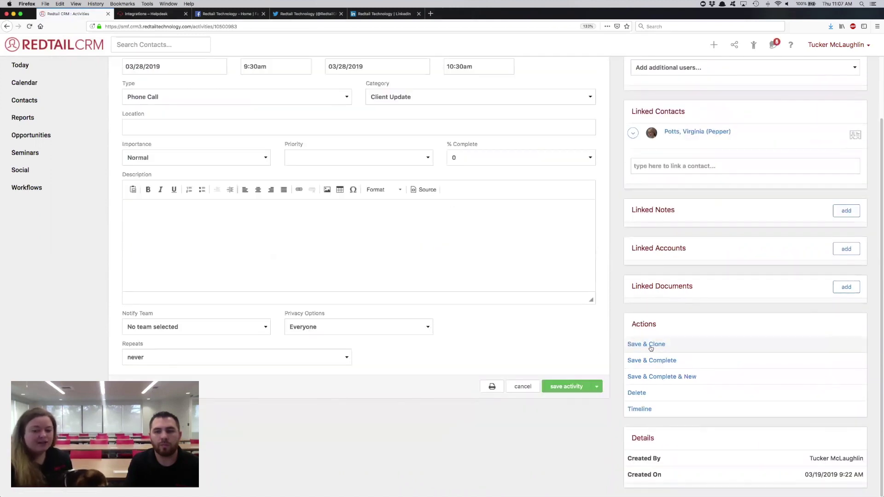
pyautogui.click(651, 348)
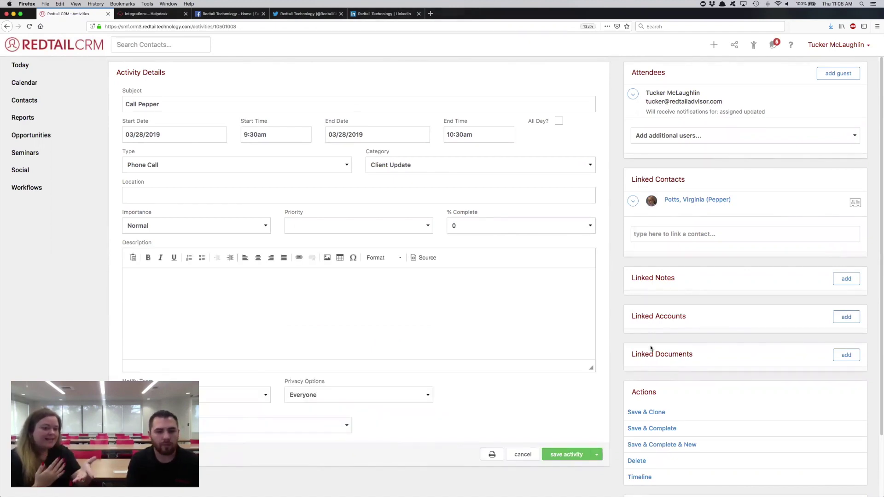
# Step: Set the cloned activity's start date to 04/02/2019 and save the activity
pyautogui.click(159, 135)
pyautogui.click(242, 153)
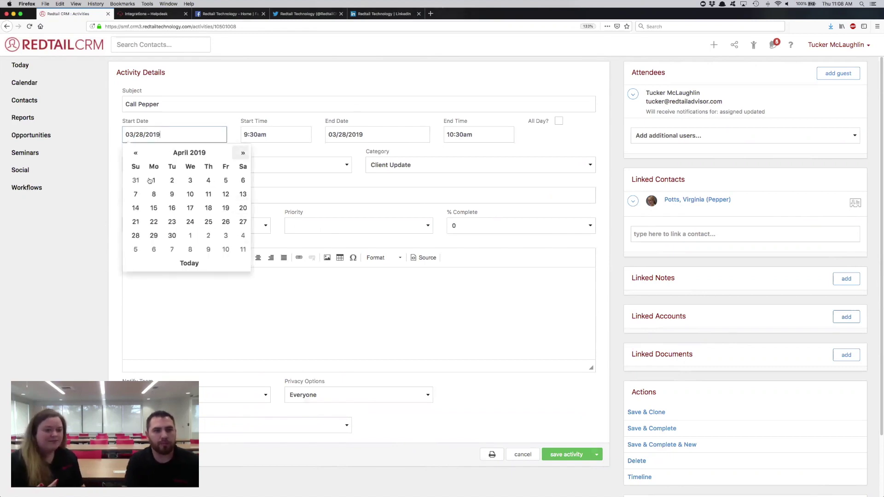
pyautogui.click(172, 180)
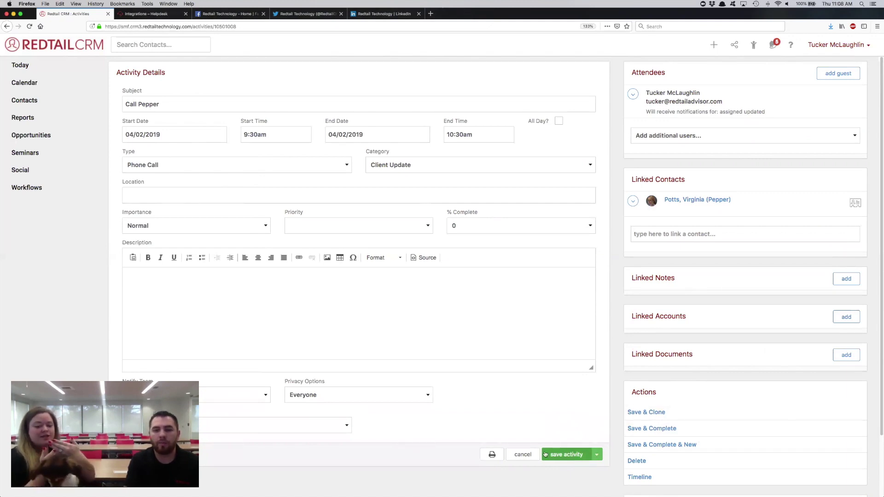
pyautogui.scroll(-3, 597, 388)
pyautogui.click(570, 386)
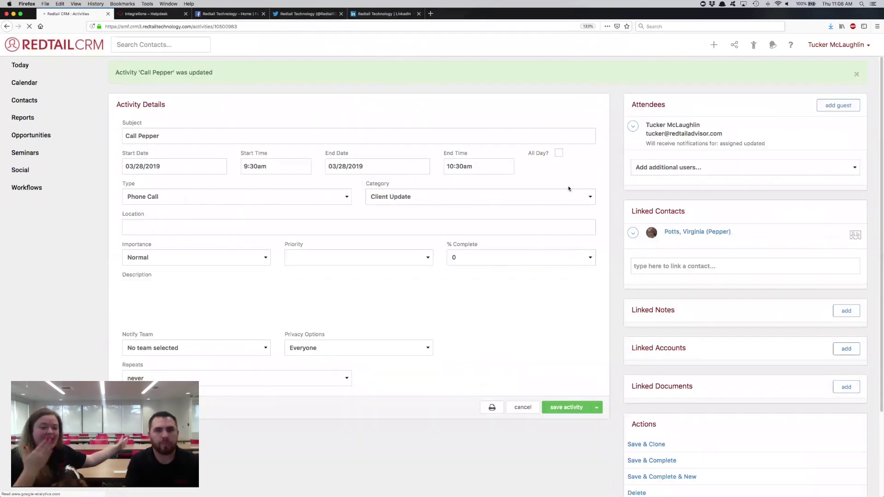
# Step: Save and complete the original 03/28/2019 phone call activity, leaving its category as Client Update
pyautogui.click(430, 198)
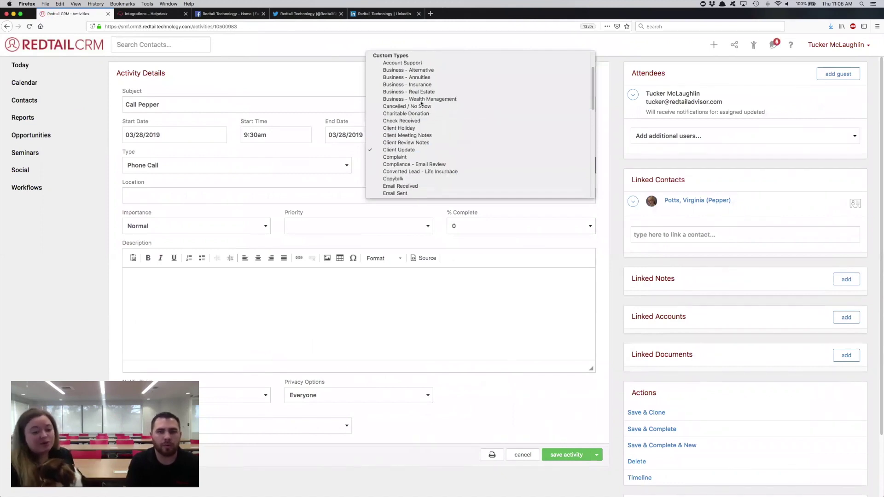
pyautogui.click(416, 299)
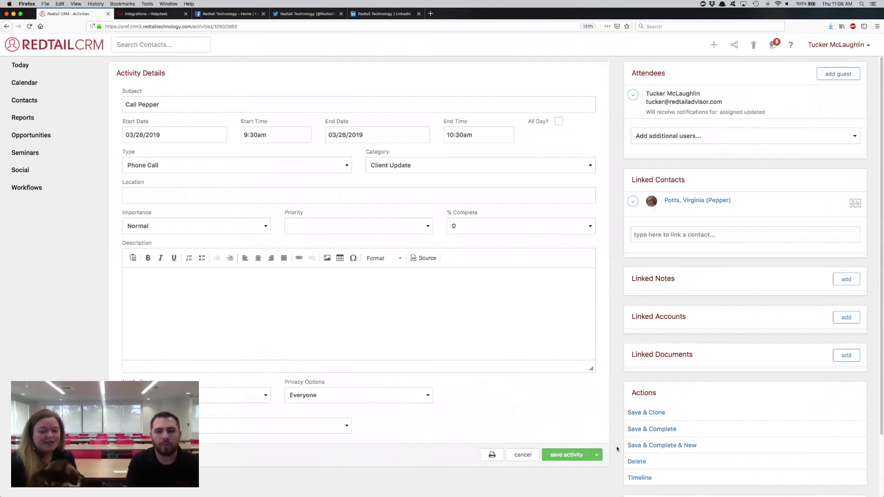
pyautogui.click(663, 429)
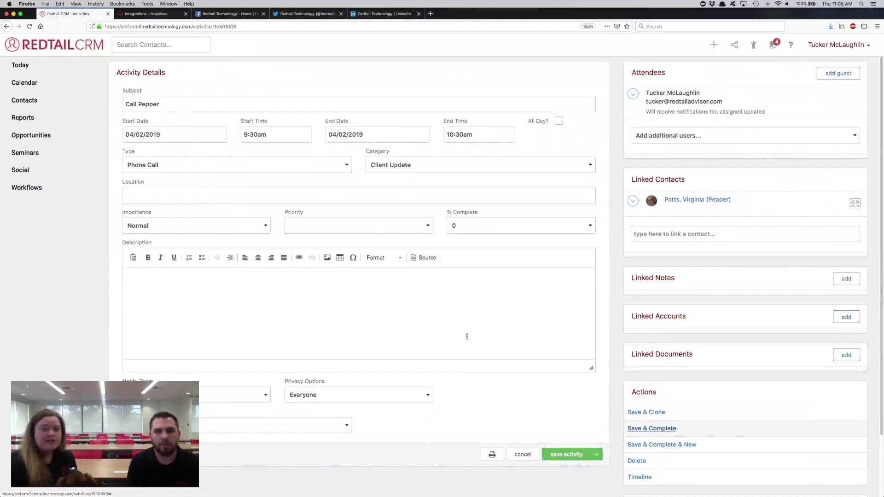
# Step: Set the category of the cloned 04/02/2019 phone call activity to Cancelled / No Show
pyautogui.scroll(-3, 467, 316)
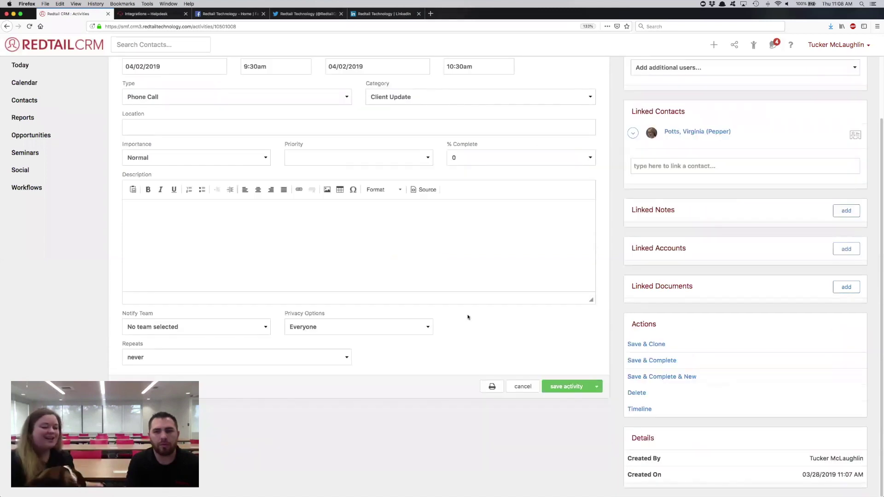
pyautogui.scroll(3, 265, 263)
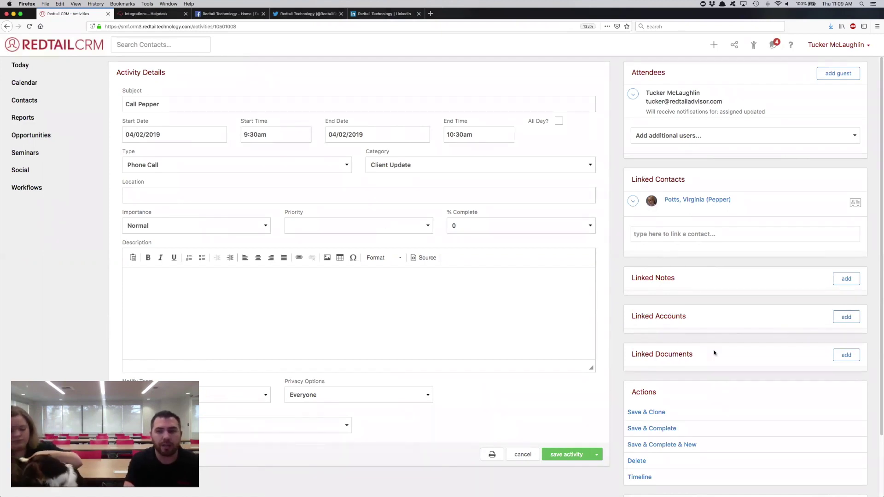
pyautogui.click(416, 163)
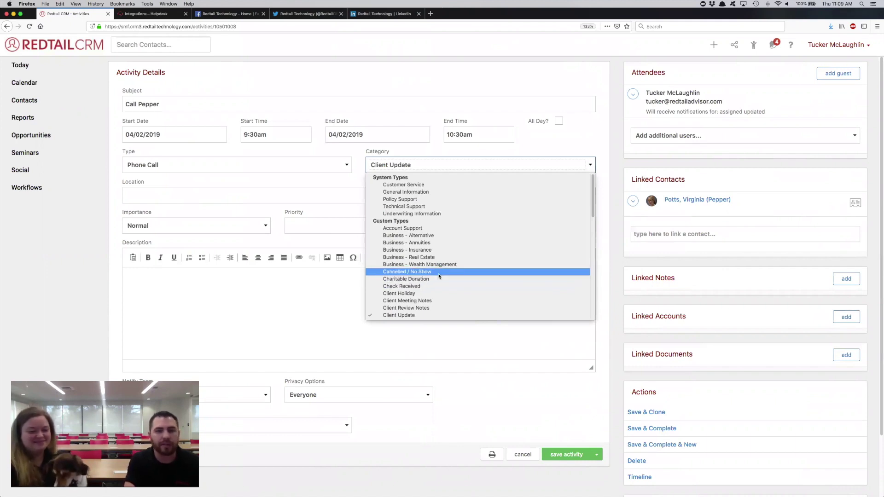
pyautogui.click(439, 272)
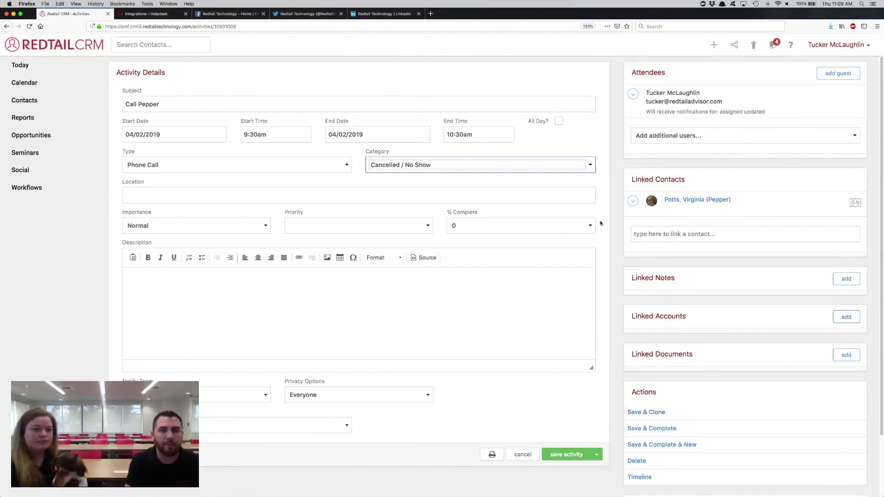
pyautogui.click(576, 310)
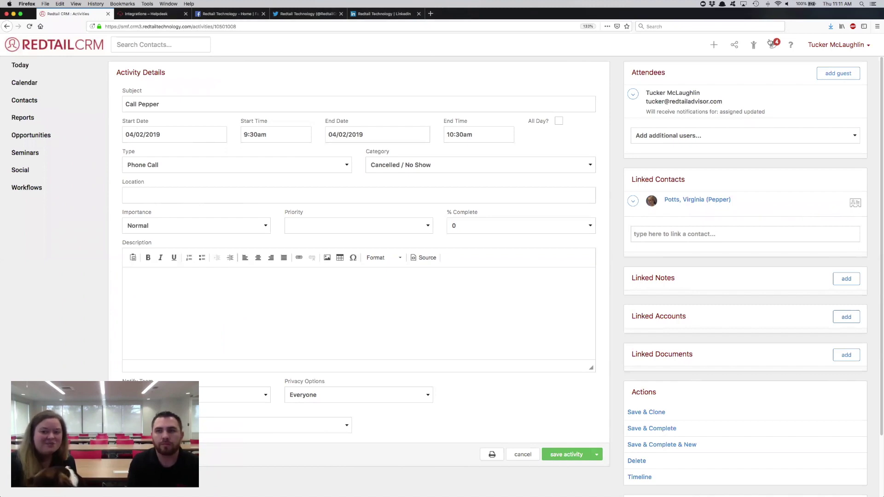
# Step: Open the Working Willfully With Workflows [May 2018 Series] article from the Redtail Help Desk's training sessions and examine its parts
pyautogui.click(791, 45)
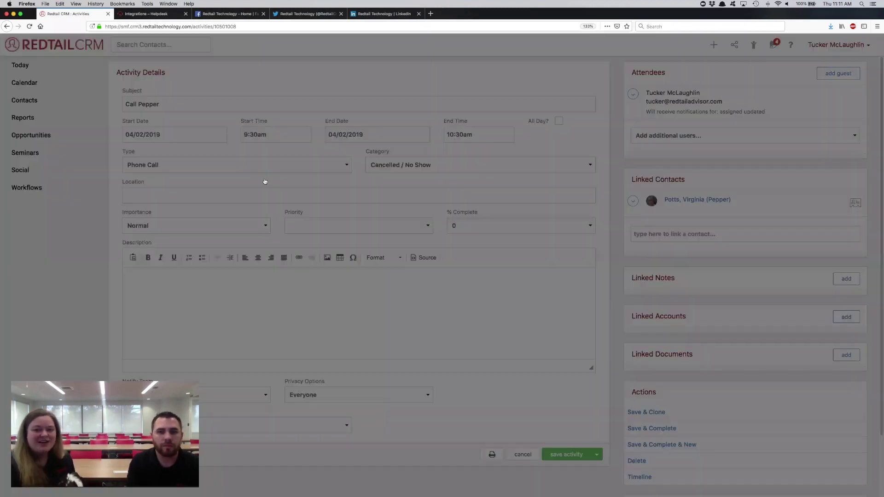
pyautogui.click(356, 153)
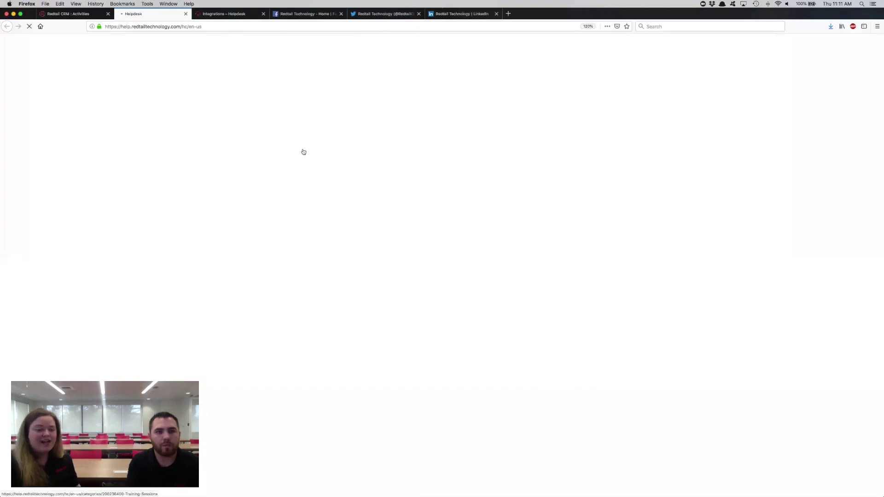
pyautogui.click(317, 146)
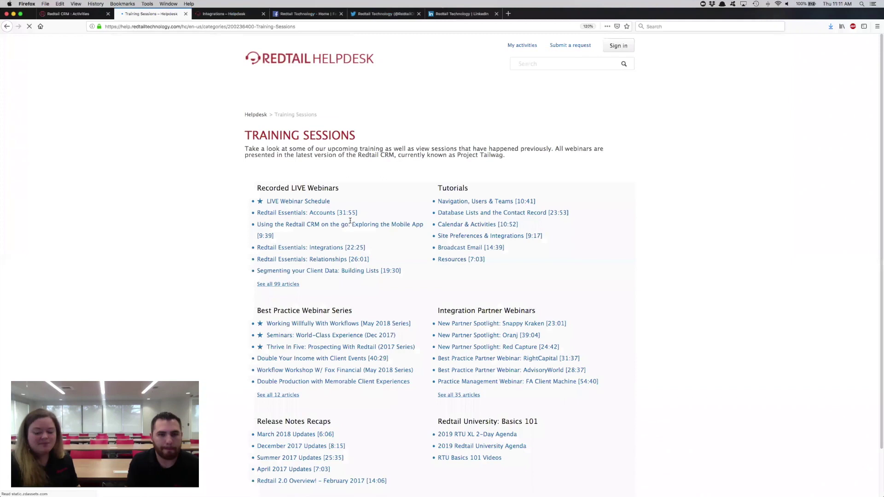
pyautogui.scroll(-2, 325, 283)
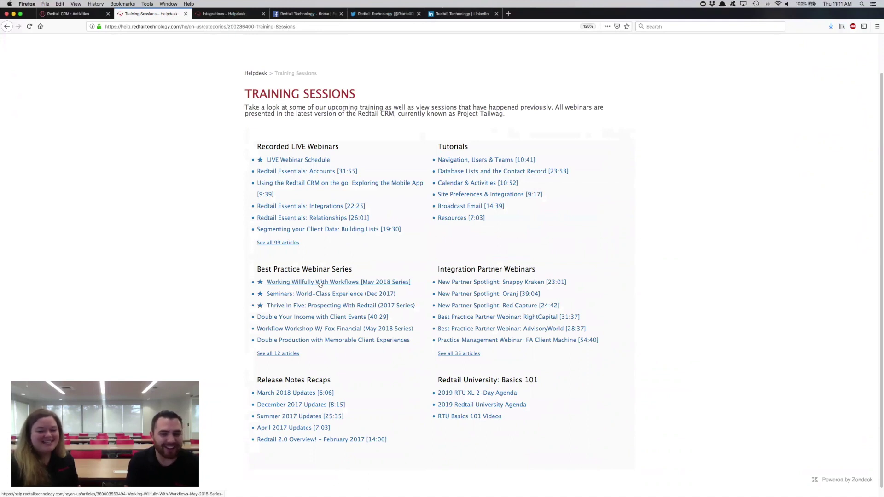
pyautogui.click(320, 282)
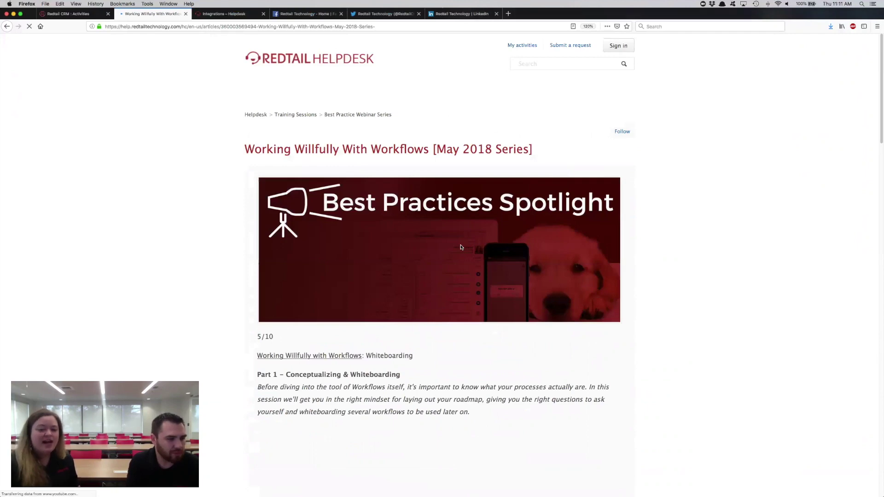
pyautogui.scroll(-3, 476, 260)
pyautogui.scroll(-5, 477, 260)
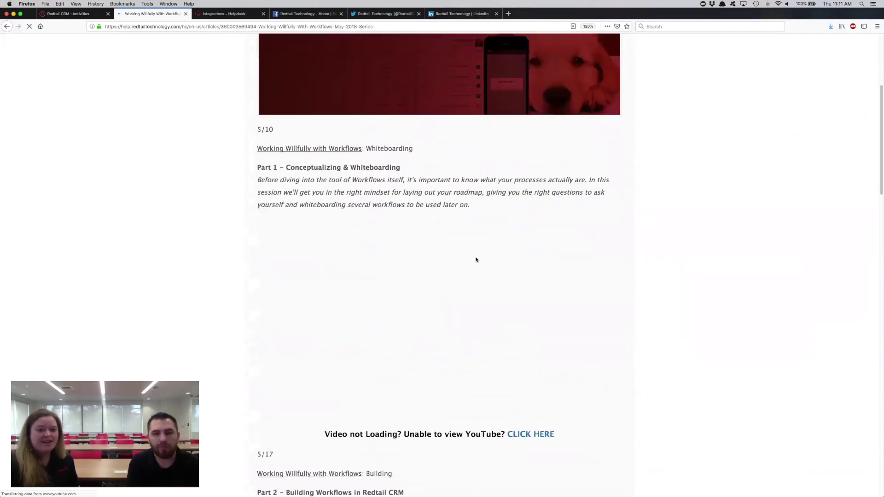
pyautogui.scroll(-7, 476, 259)
pyautogui.scroll(3, 476, 259)
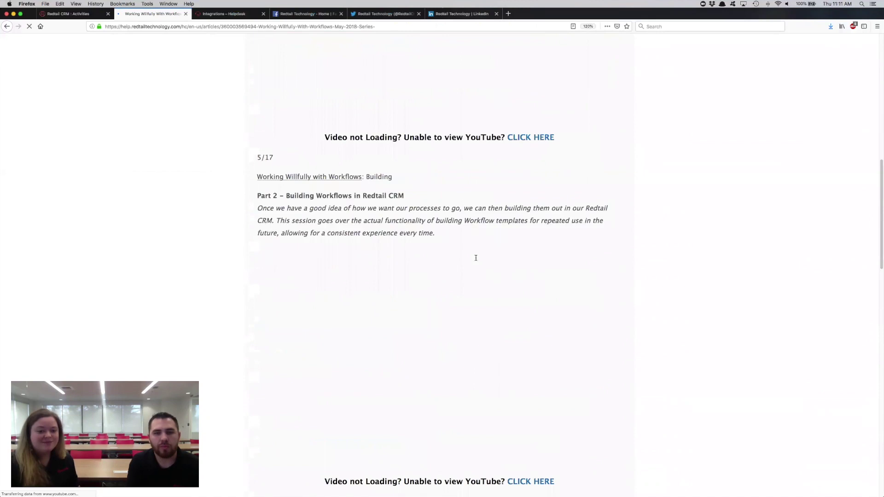
pyautogui.scroll(10, 476, 258)
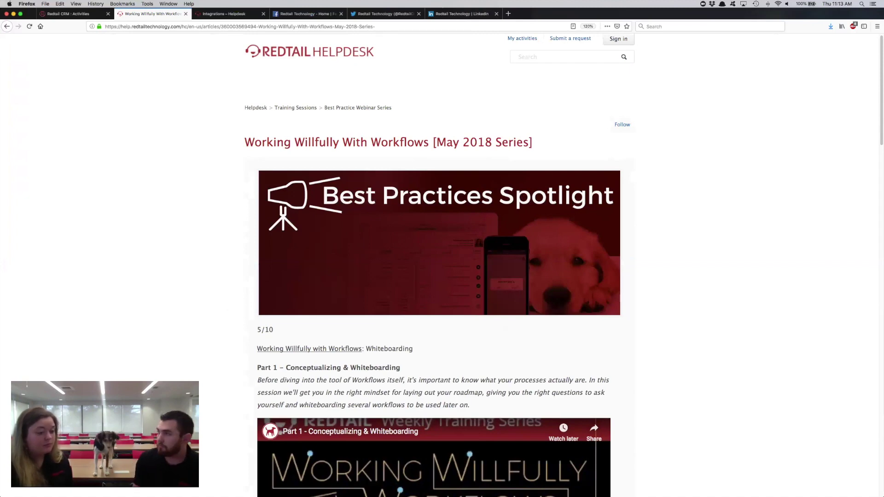
# Step: Return to Redtail CRM, dismiss the help resources and open the advanced search for contacts
pyautogui.click(70, 14)
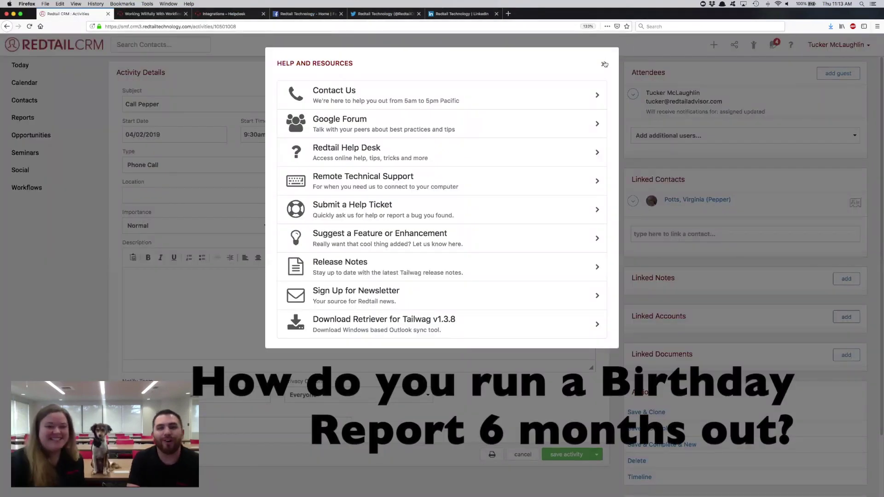
pyautogui.click(605, 64)
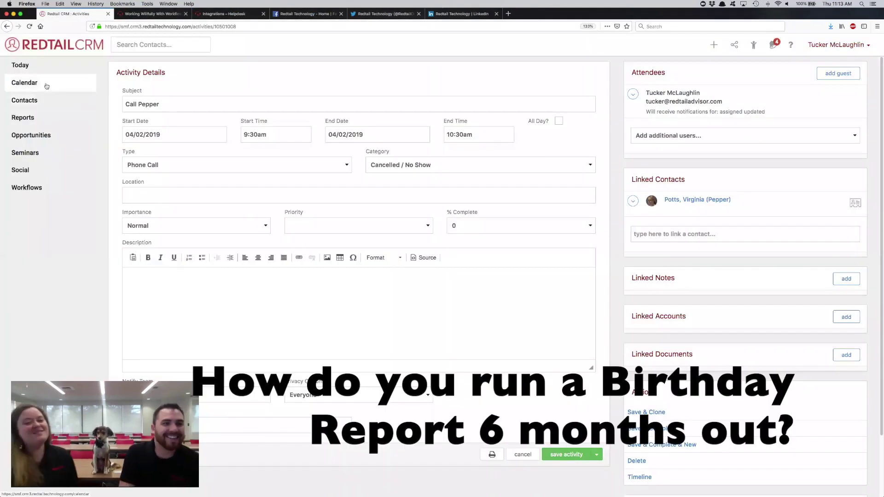
pyautogui.click(25, 83)
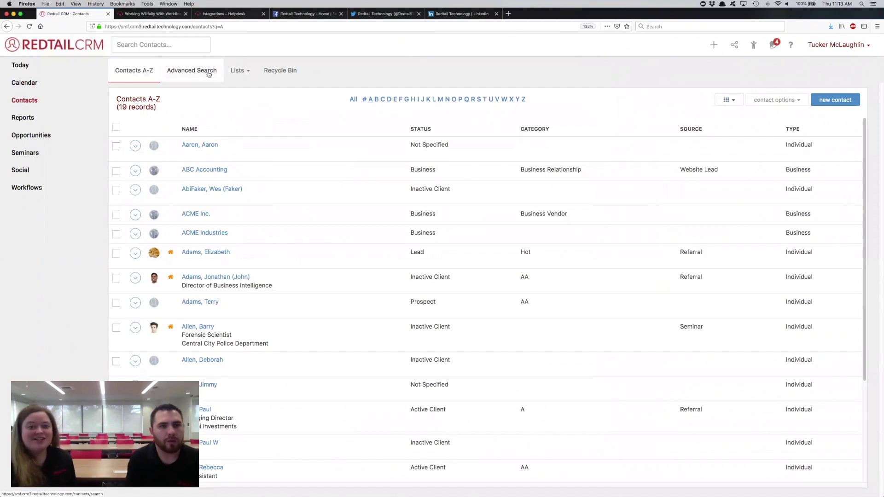
pyautogui.click(194, 75)
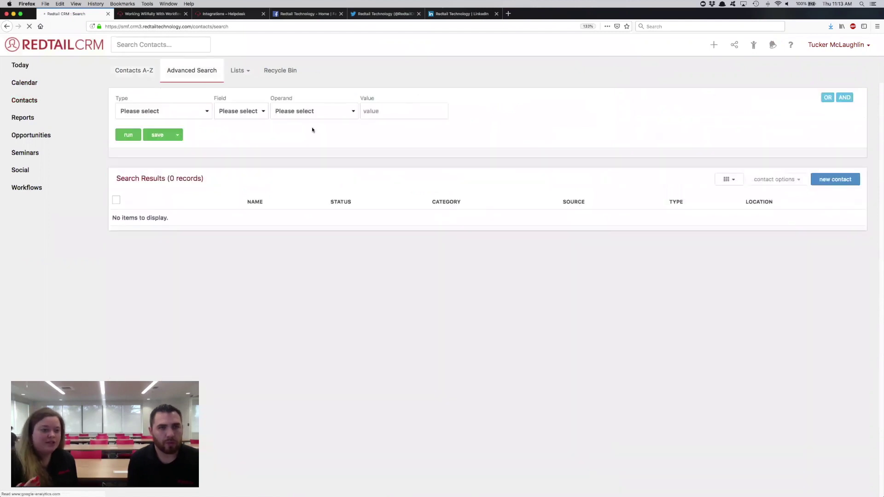
# Step: Set the search criterion's type to Contact and its field to Dob Month
pyautogui.click(164, 109)
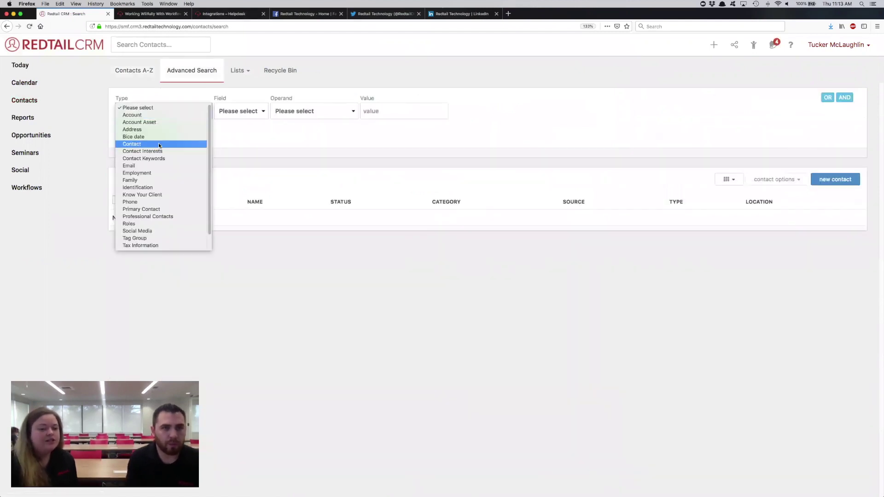
pyautogui.click(159, 144)
pyautogui.click(248, 115)
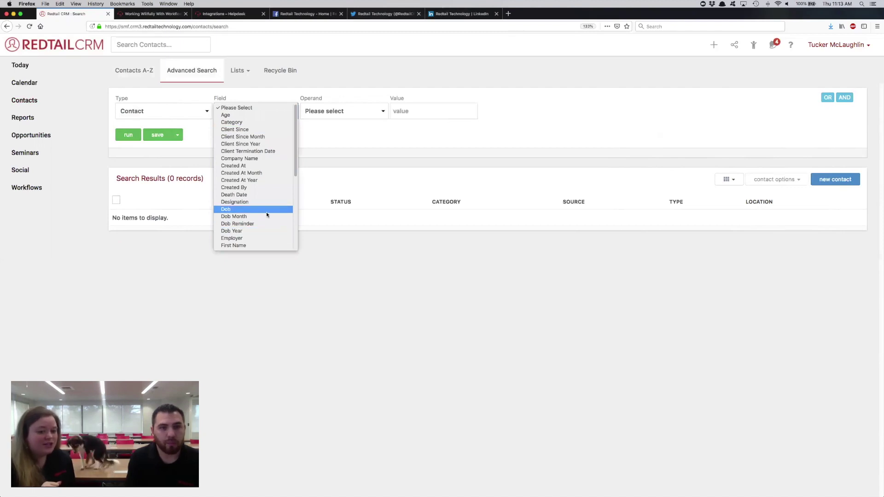
pyautogui.click(267, 219)
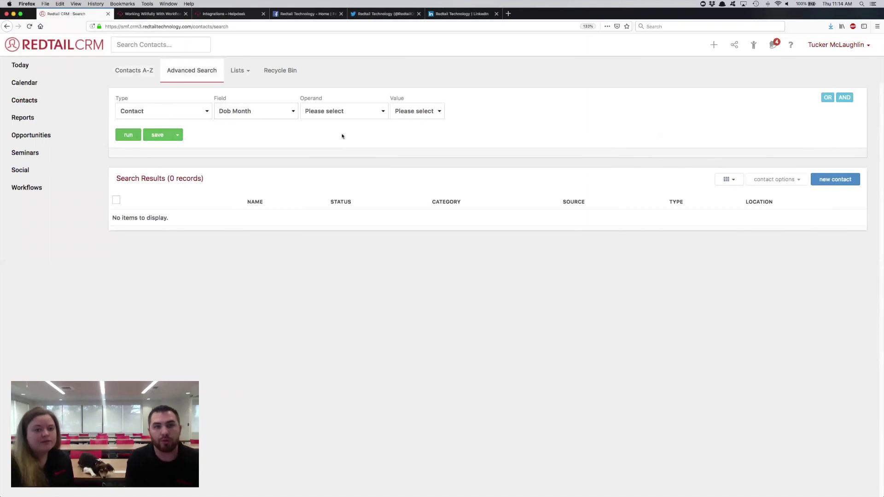
# Step: Change the search criterion's field to Age, with operand Less Than or Equal To and value 65
pyautogui.click(267, 113)
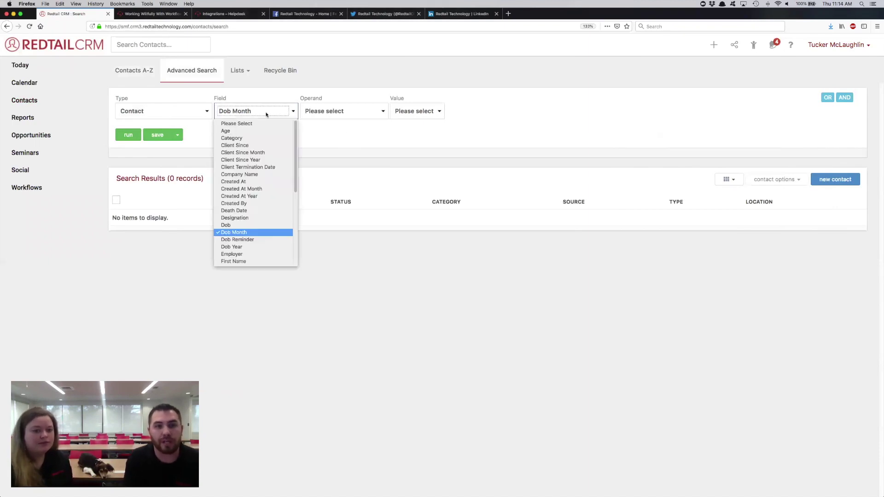
pyautogui.click(251, 247)
pyautogui.click(245, 110)
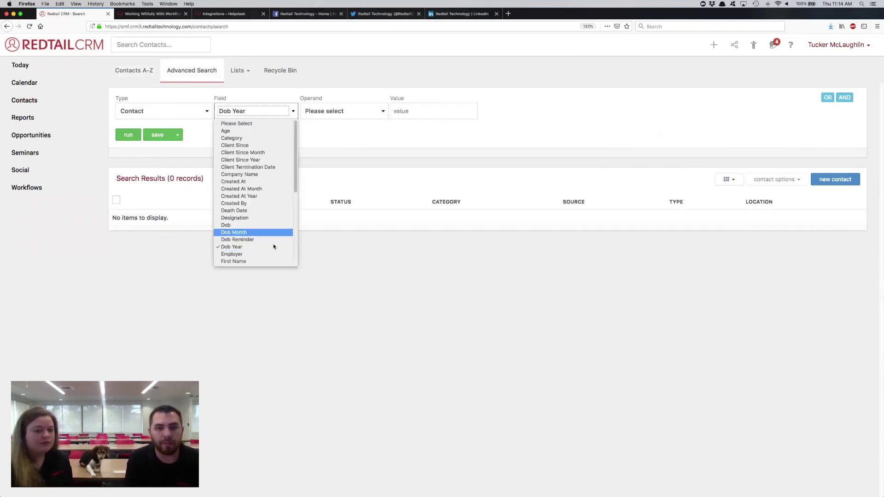
pyautogui.click(253, 130)
pyautogui.click(343, 112)
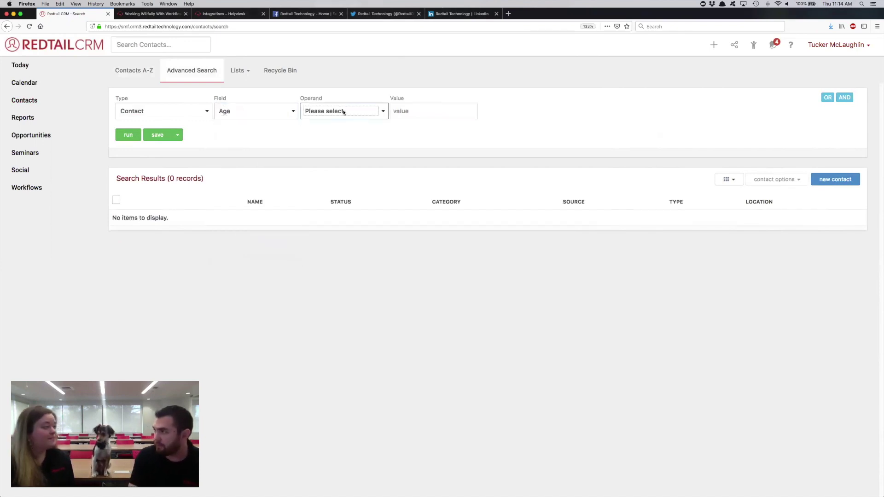
pyautogui.click(343, 112)
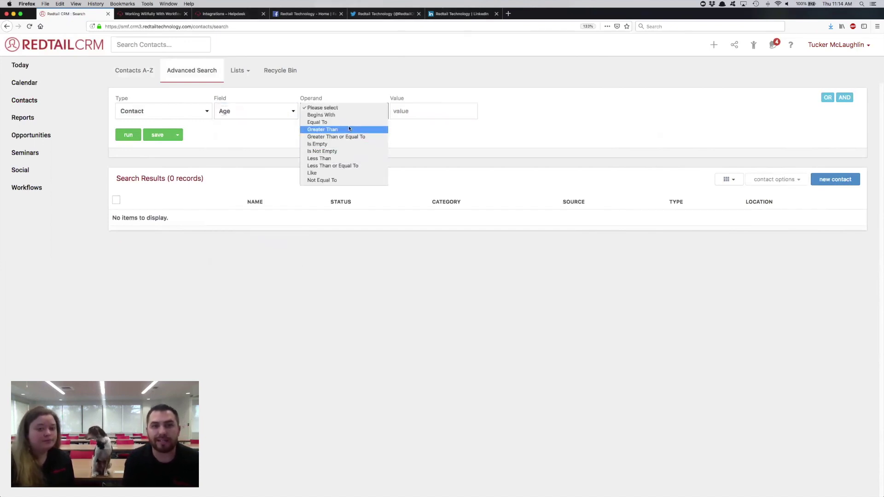
pyautogui.click(350, 166)
pyautogui.click(406, 109)
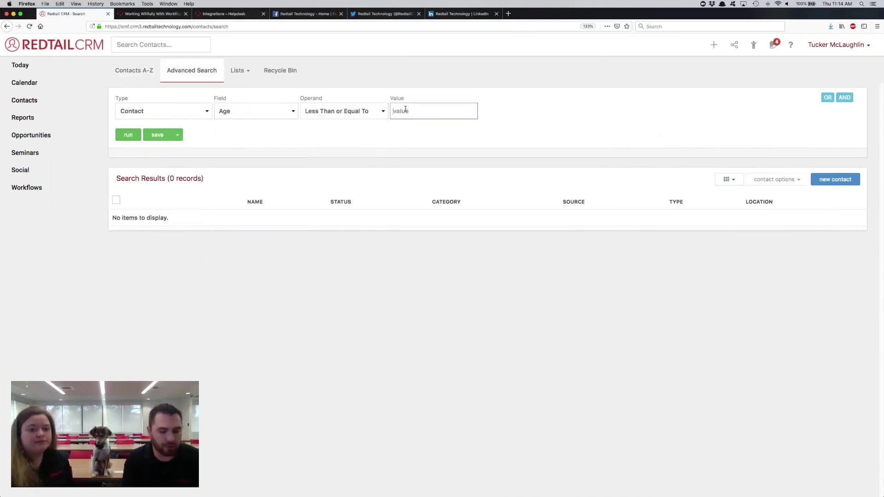
pyautogui.write('65')
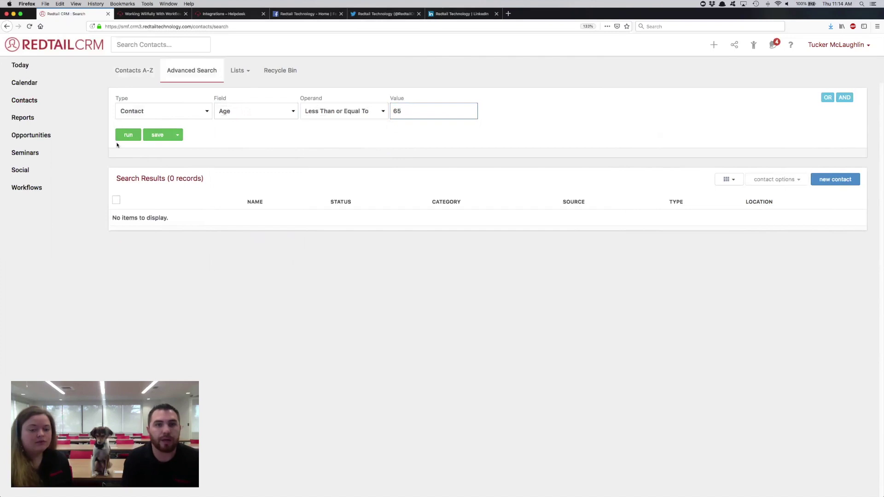
# Step: Add a second AND criterion to the search with type Contact and field Age
pyautogui.click(245, 215)
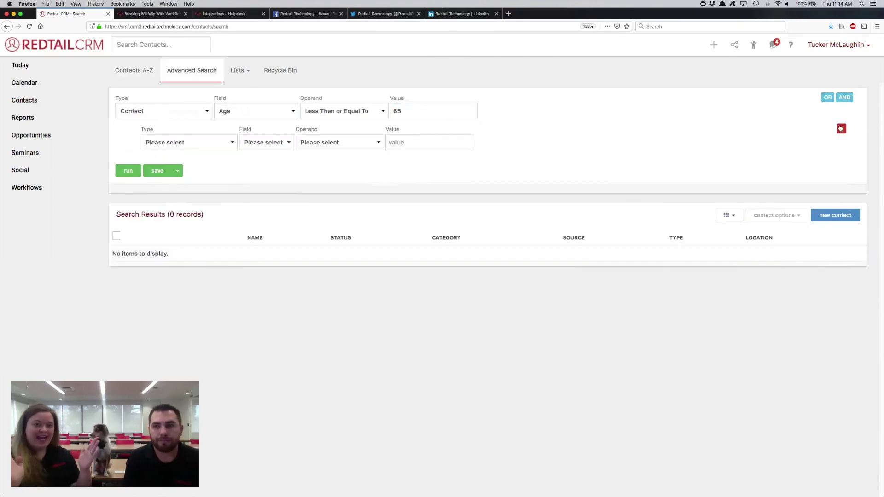
pyautogui.click(215, 143)
pyautogui.press('Return')
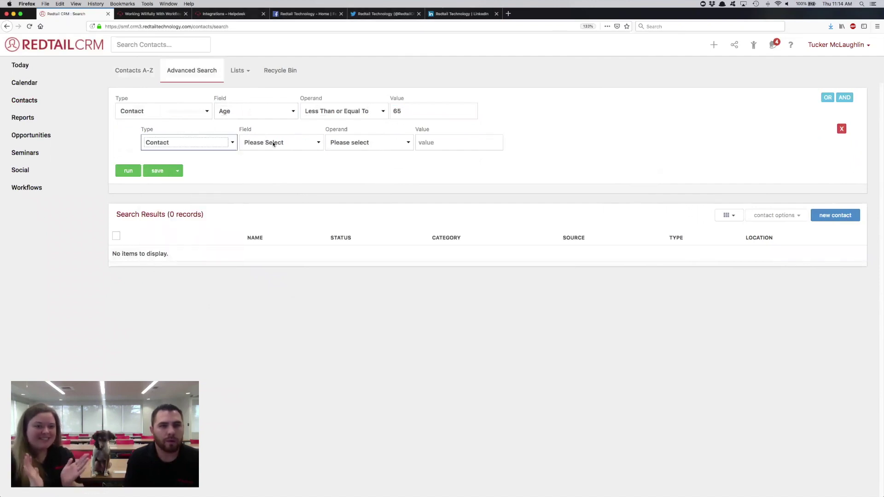
pyautogui.click(271, 143)
pyautogui.click(271, 148)
pyautogui.click(269, 146)
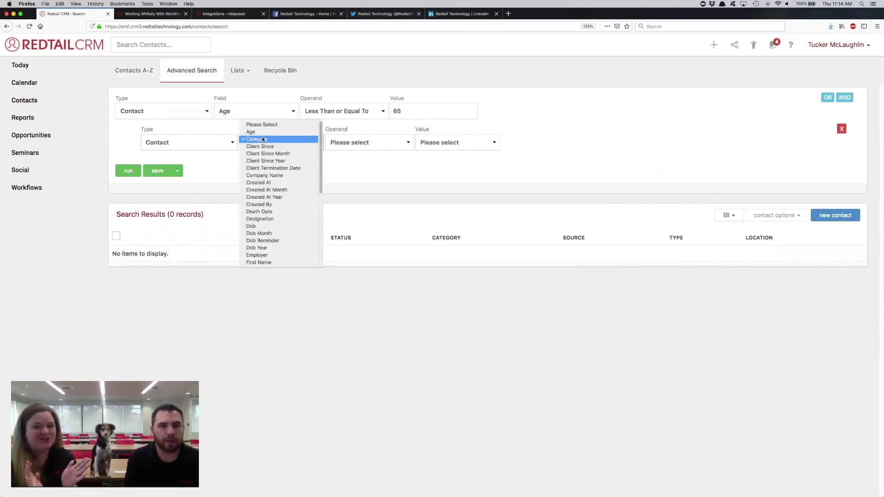
pyautogui.click(313, 133)
# Step: Set the second criterion's operand to Greater Than or Equal To and its value to 64
pyautogui.click(376, 144)
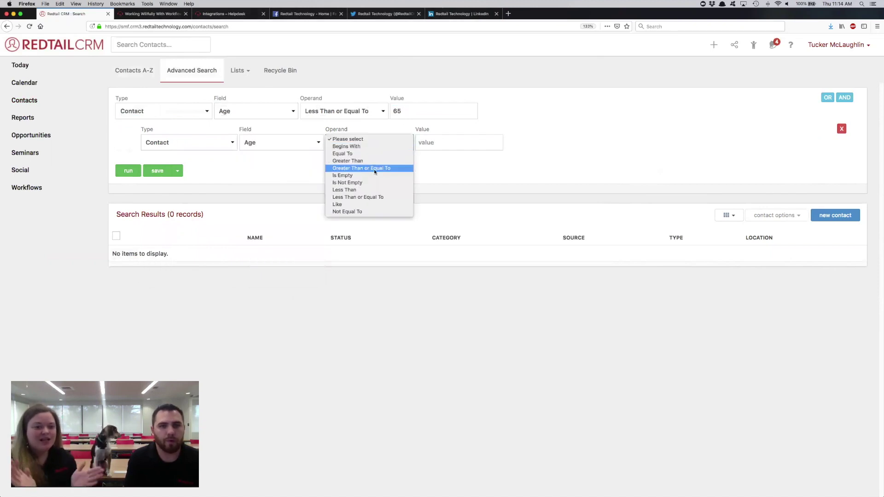
pyautogui.press('Return')
pyautogui.click(441, 142)
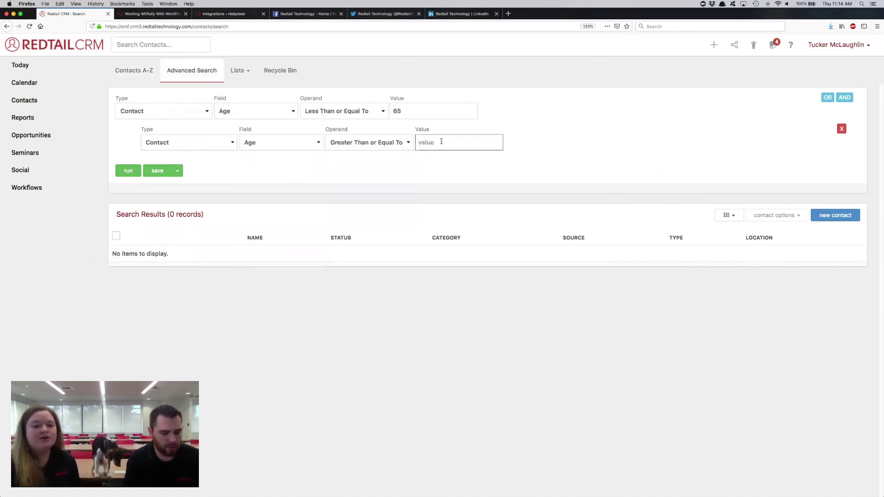
pyautogui.write('64')
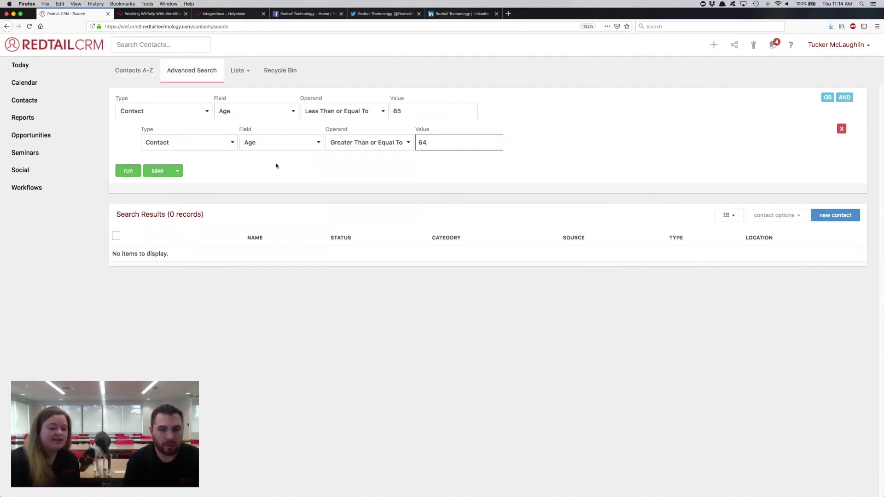
pyautogui.press('BackSpace')
pyautogui.write('4')
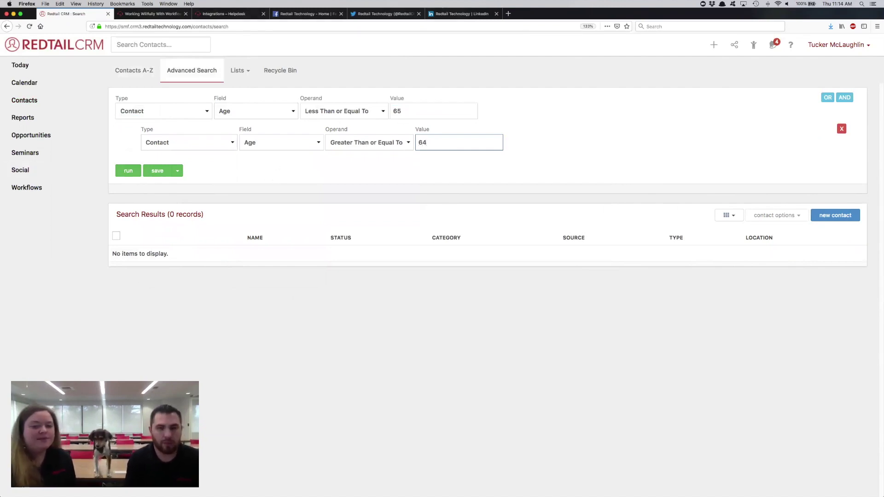
# Step: Change the second criterion's operand to Greater Than and run the search
pyautogui.click(380, 142)
pyautogui.click(364, 132)
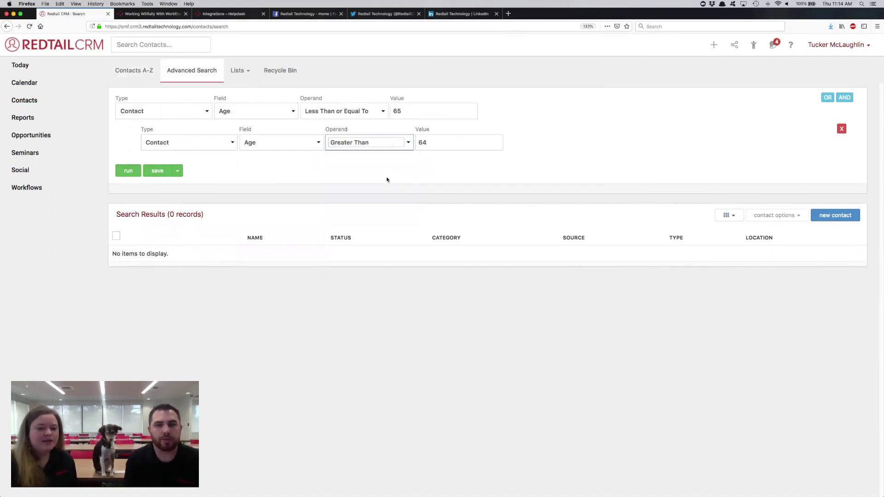
pyautogui.click(127, 172)
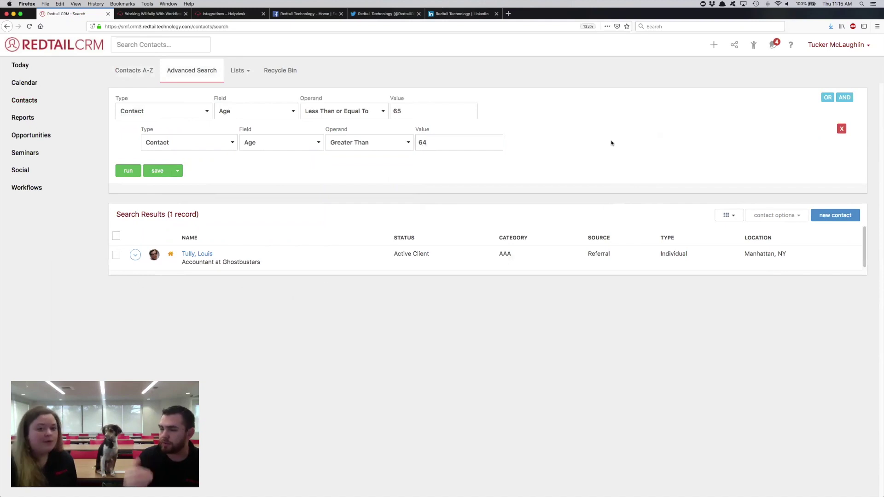
pyautogui.click(845, 98)
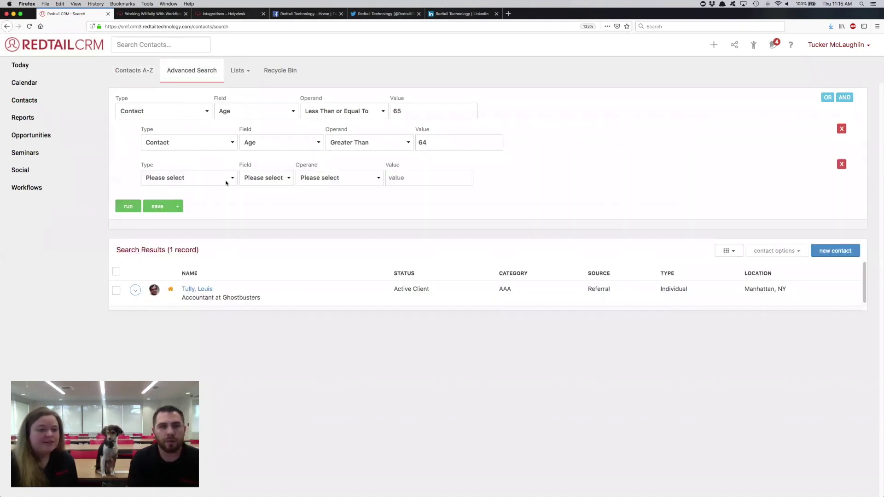
pyautogui.click(184, 181)
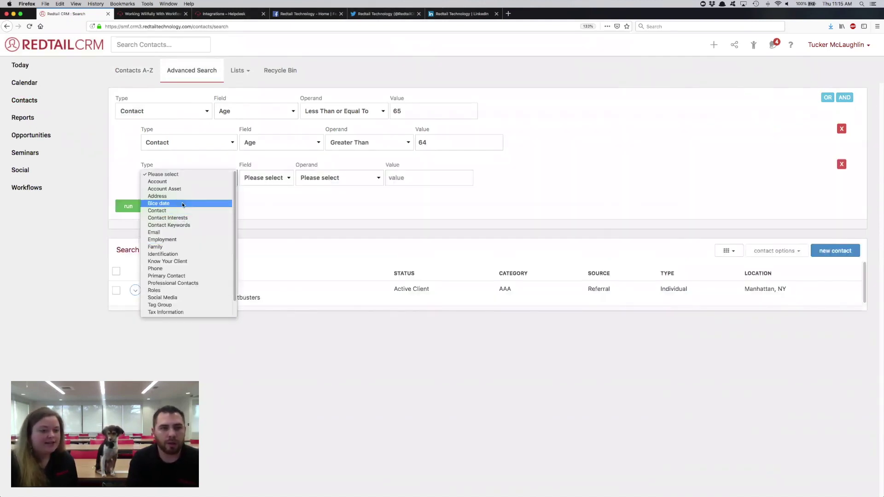
pyautogui.click(187, 210)
pyautogui.click(264, 176)
pyautogui.click(282, 180)
pyautogui.click(286, 155)
pyautogui.click(286, 177)
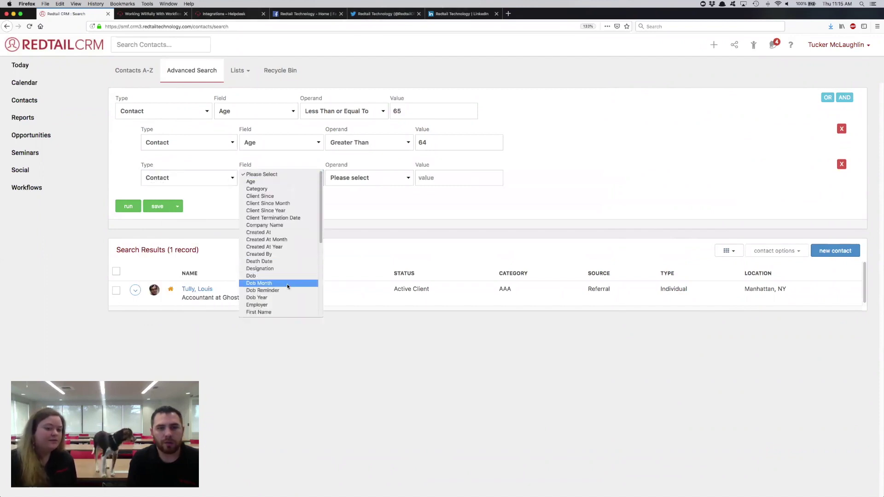
pyautogui.click(367, 202)
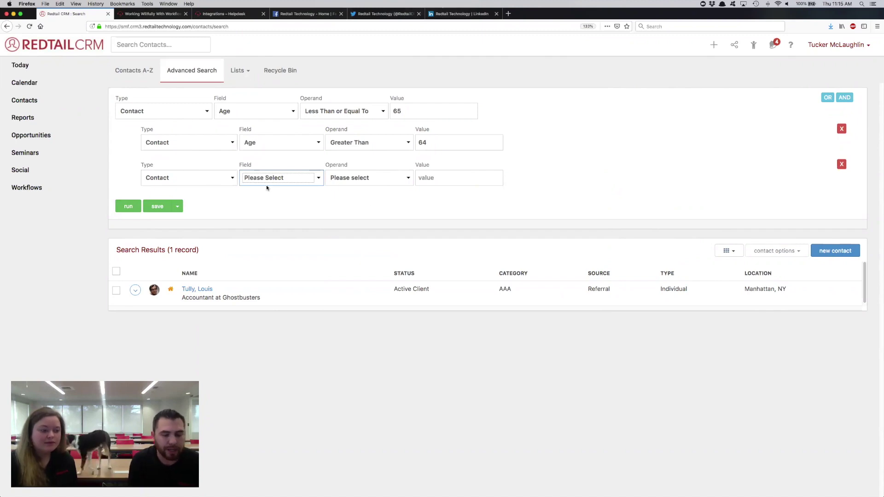
pyautogui.click(842, 164)
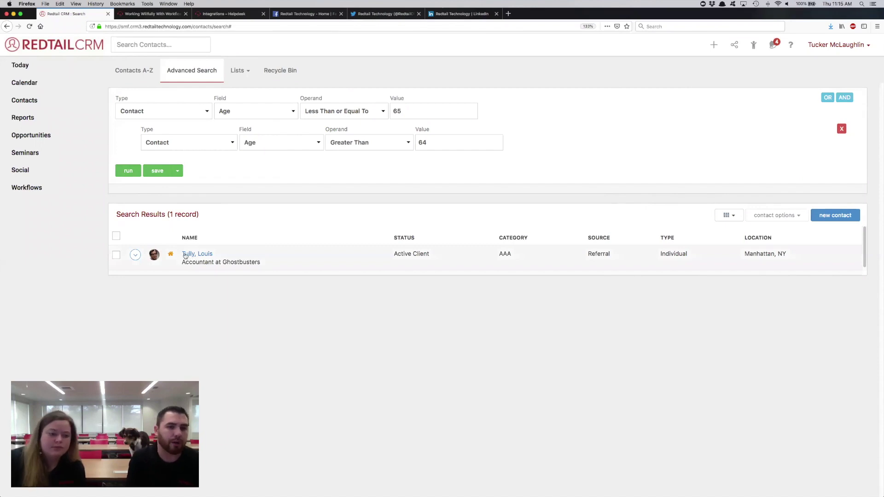
# Step: Select all contacts in the search results, view the custom export dialog for them, close it and clear the selection
pyautogui.moveTo(202, 255)
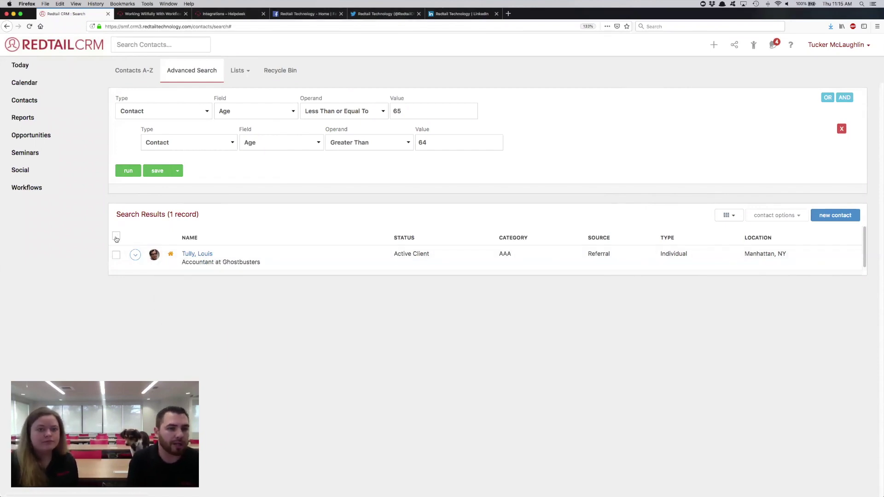
pyautogui.click(116, 238)
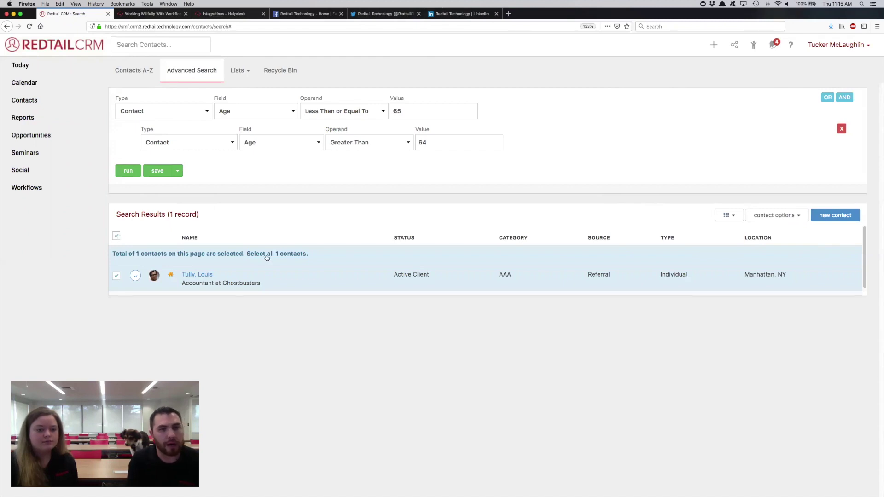
pyautogui.click(783, 216)
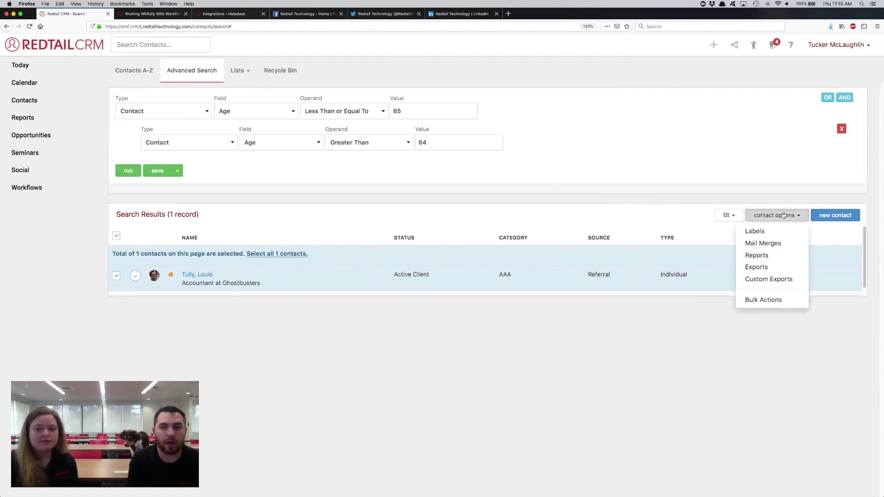
pyautogui.click(778, 279)
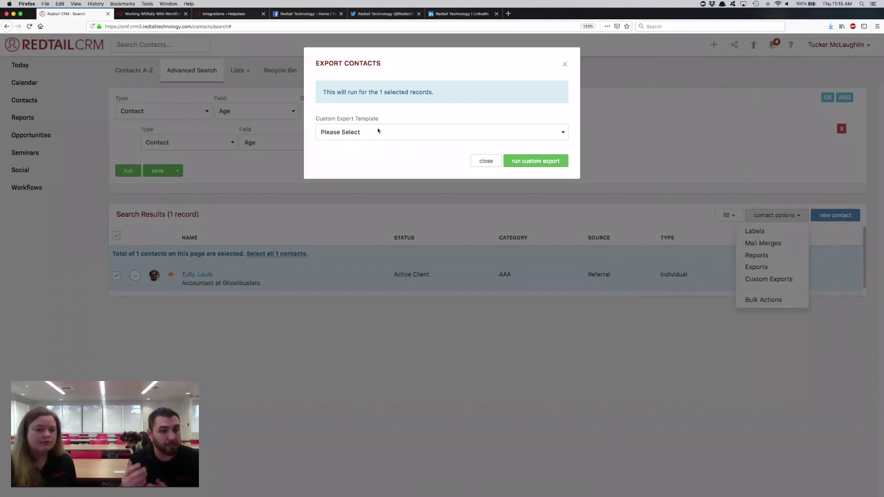
pyautogui.click(486, 162)
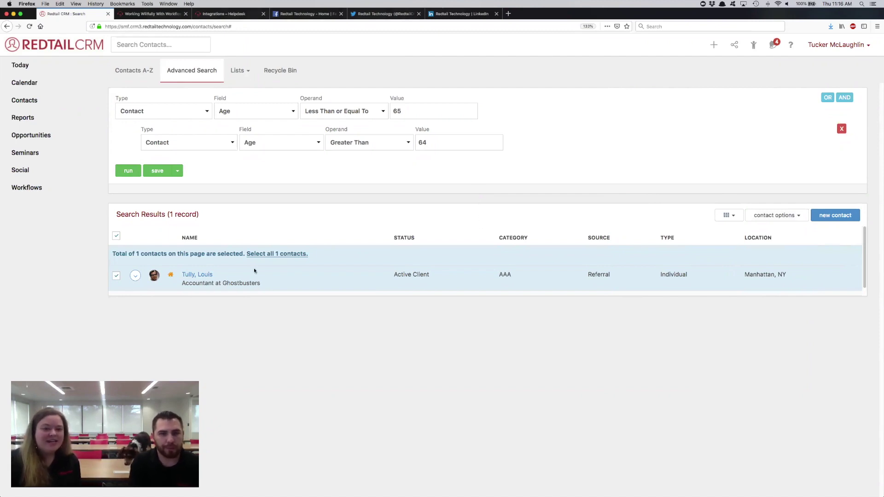
pyautogui.click(116, 236)
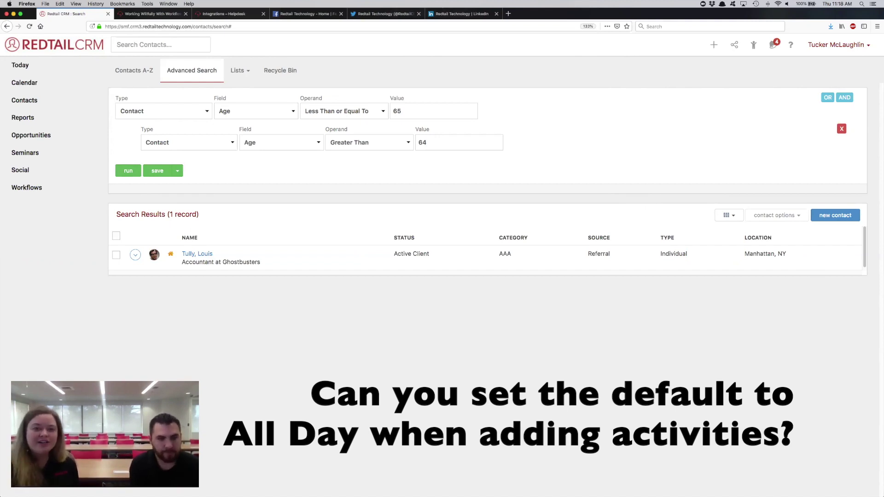
# Step: Open the user preferences and choose Yes for Default to All Day Events under Activity Management
pyautogui.click(839, 45)
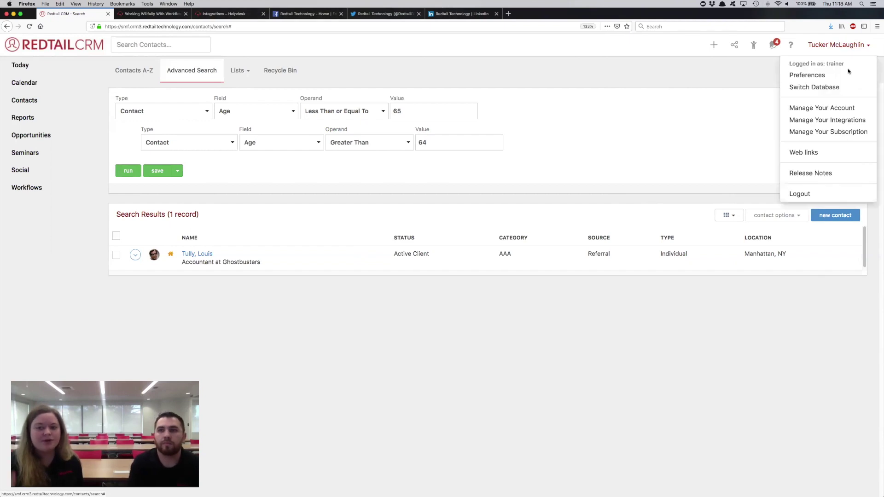
pyautogui.click(808, 74)
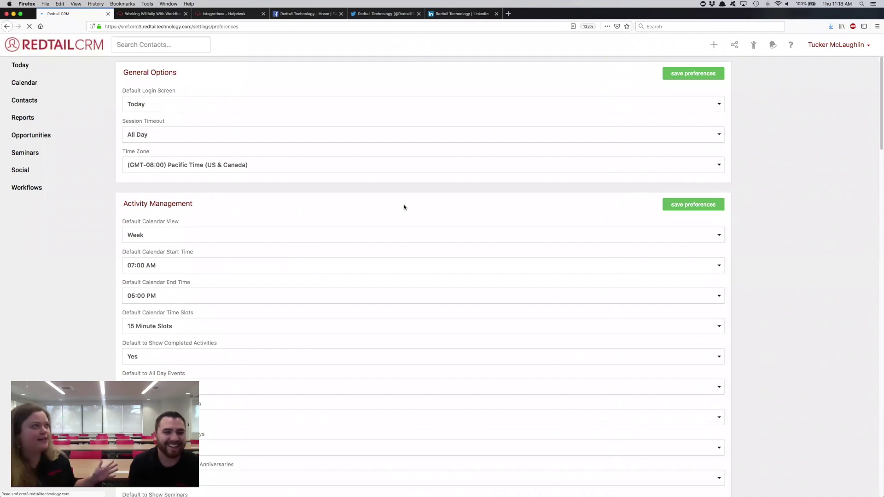
pyautogui.scroll(-4, 404, 207)
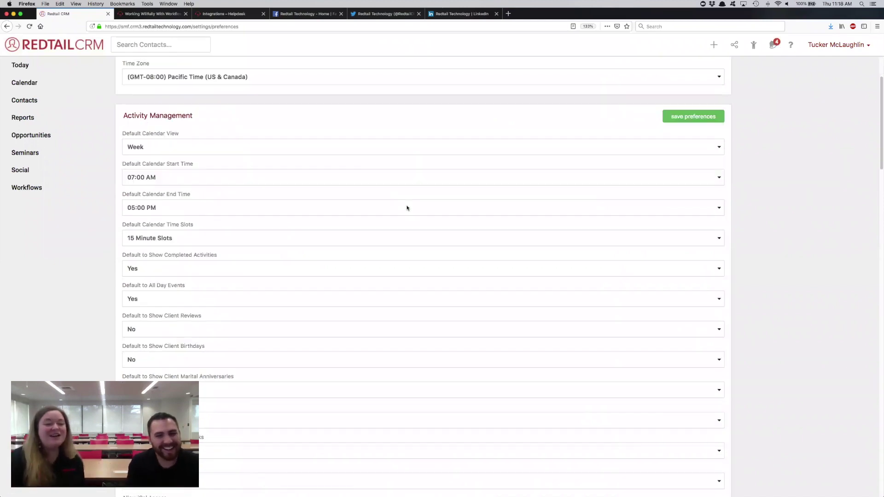
pyautogui.scroll(-3, 407, 207)
pyautogui.scroll(5, 415, 193)
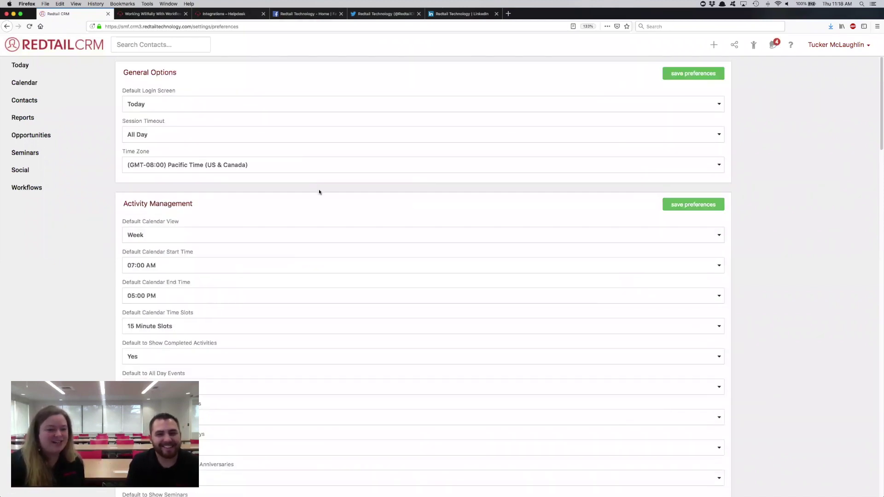
pyautogui.scroll(-10, 320, 192)
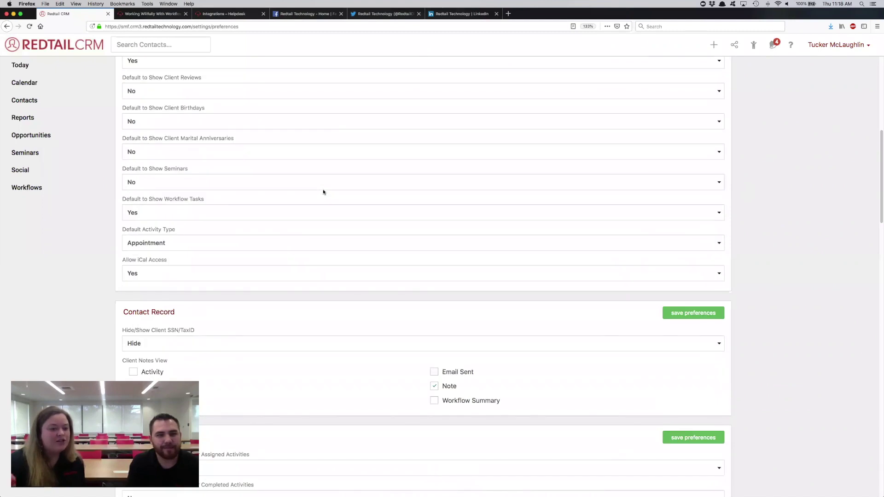
pyautogui.scroll(1, 336, 197)
pyautogui.scroll(1, 318, 207)
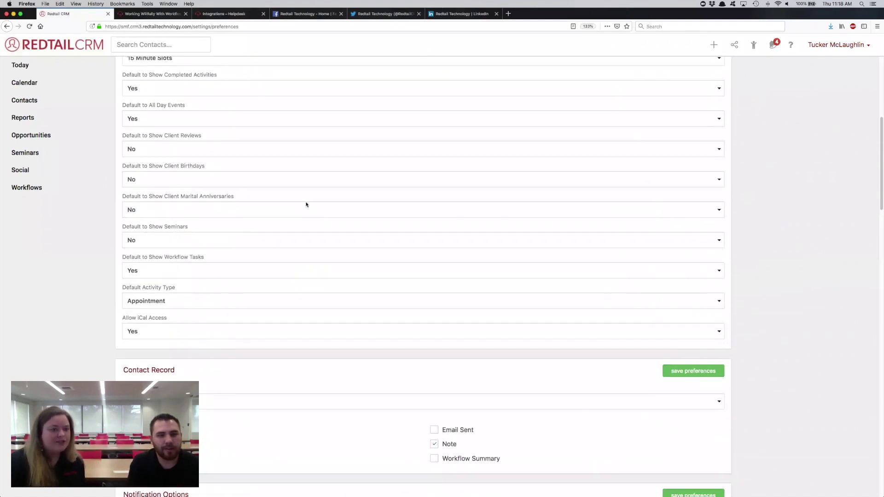
pyautogui.scroll(1, 306, 205)
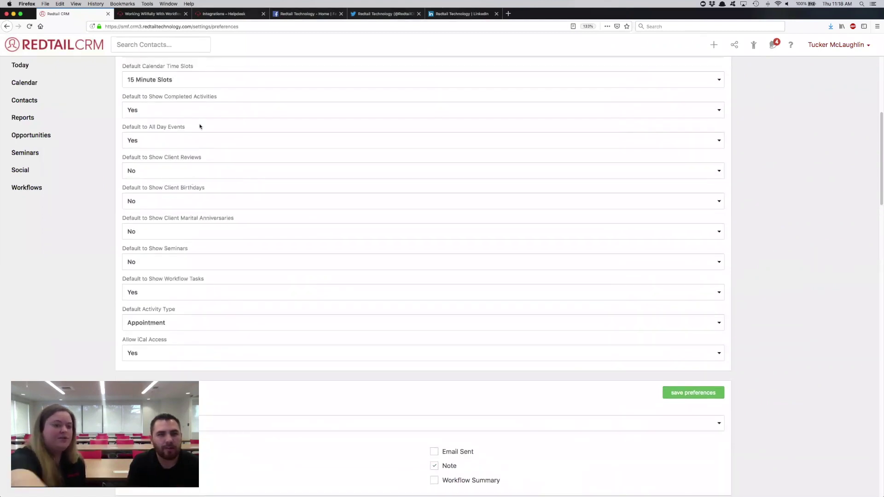
pyautogui.click(206, 138)
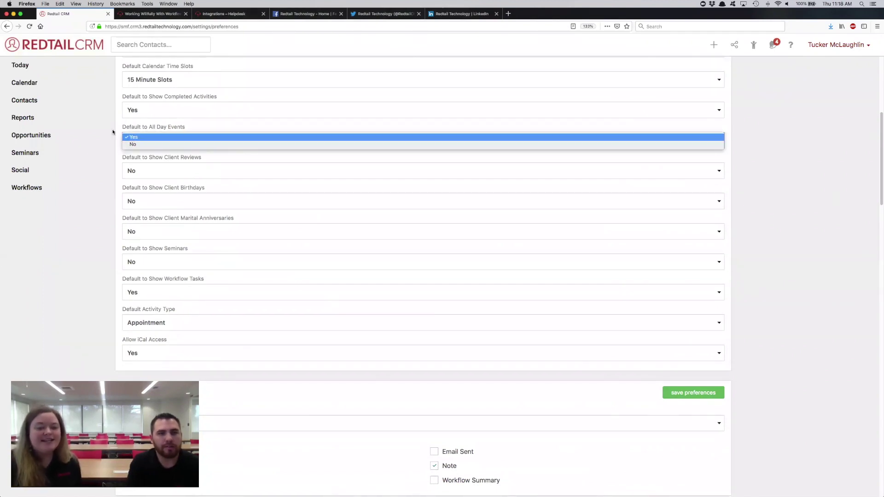
pyautogui.click(211, 137)
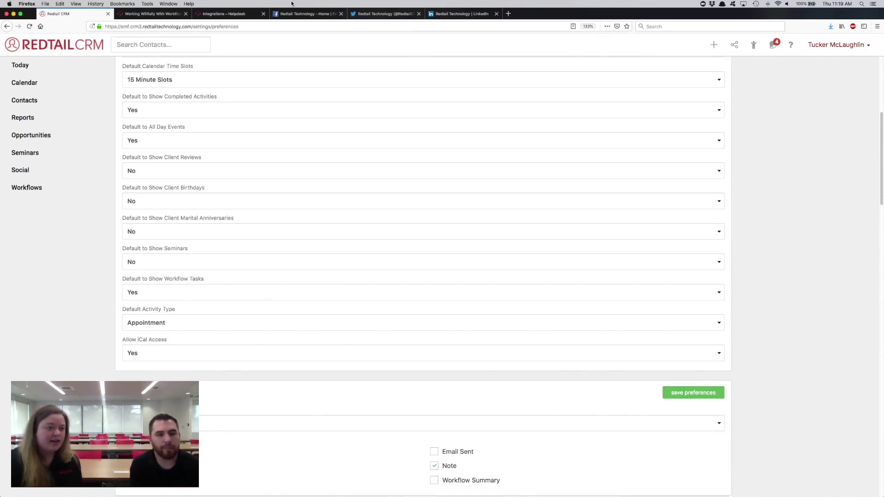
# Step: Open the 8:00 - 9:00 coffee appointment on Wednesday 3/27 from the calendar and bring its repeat settings into view
pyautogui.click(28, 83)
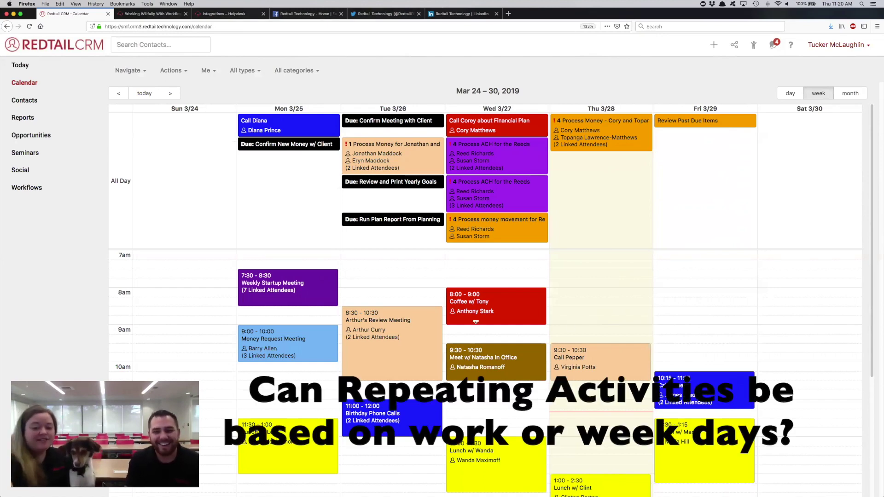
pyautogui.click(546, 242)
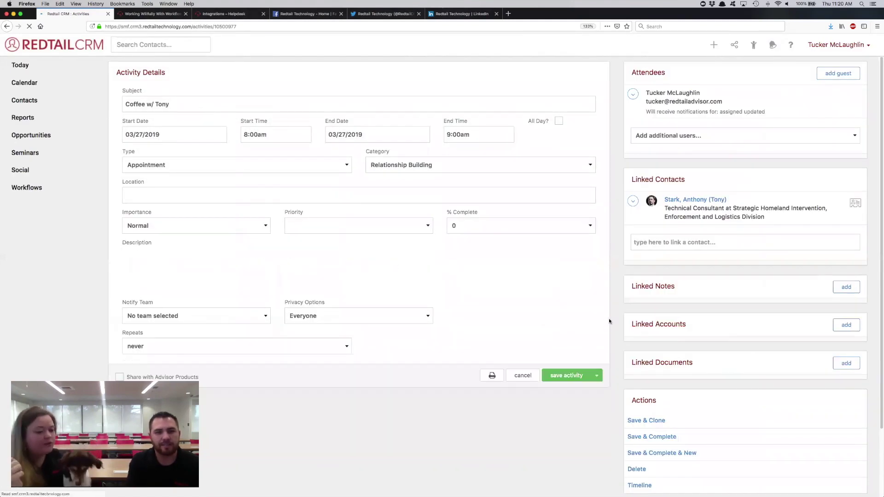
pyautogui.scroll(-3, 253, 352)
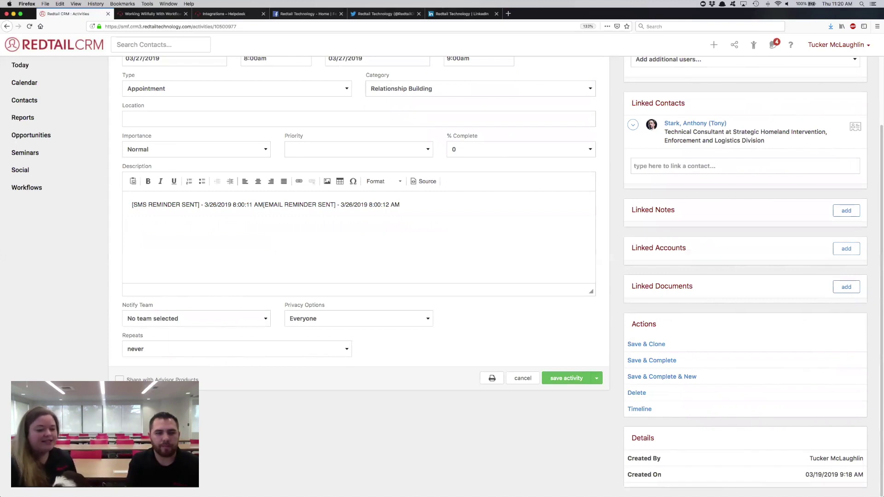
# Step: Set the activity to repeat weekly, every 1 week, on Wednesday
pyautogui.click(216, 350)
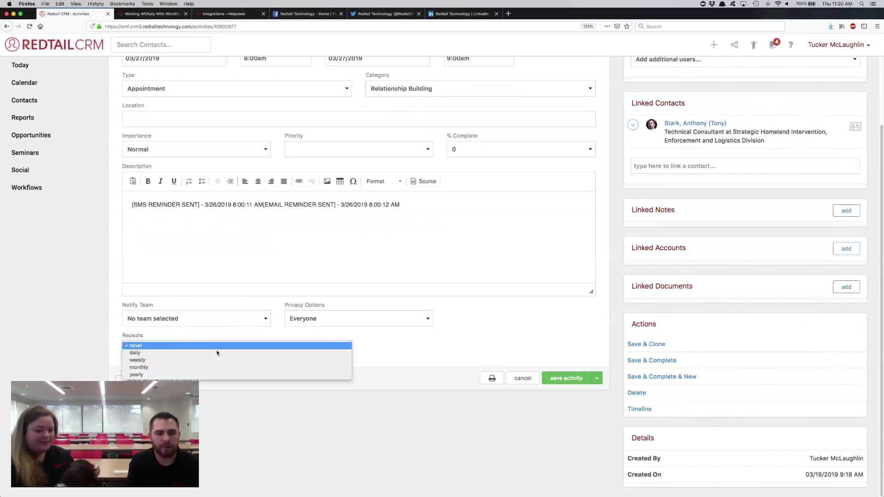
pyautogui.click(207, 361)
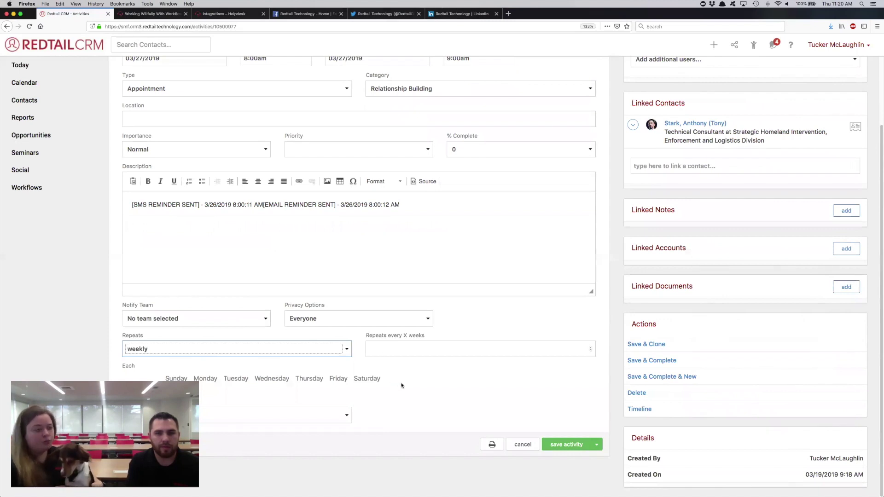
pyautogui.click(399, 350)
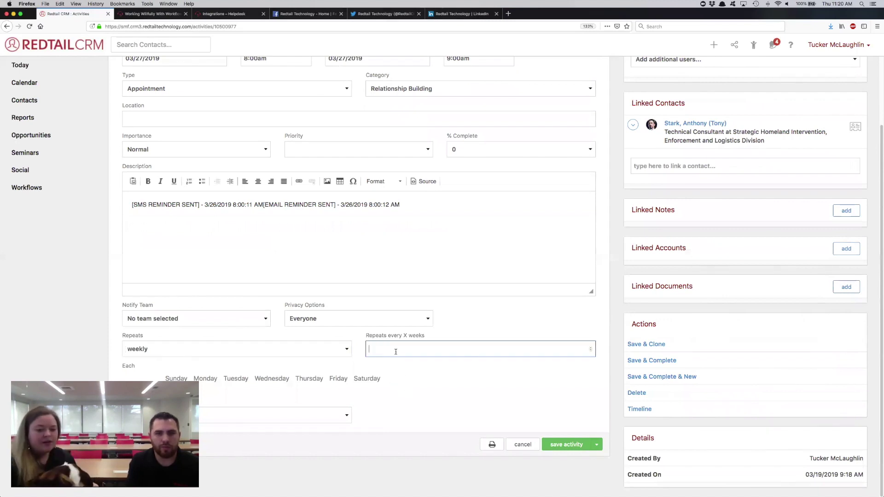
pyautogui.write('1')
pyautogui.press('Tab')
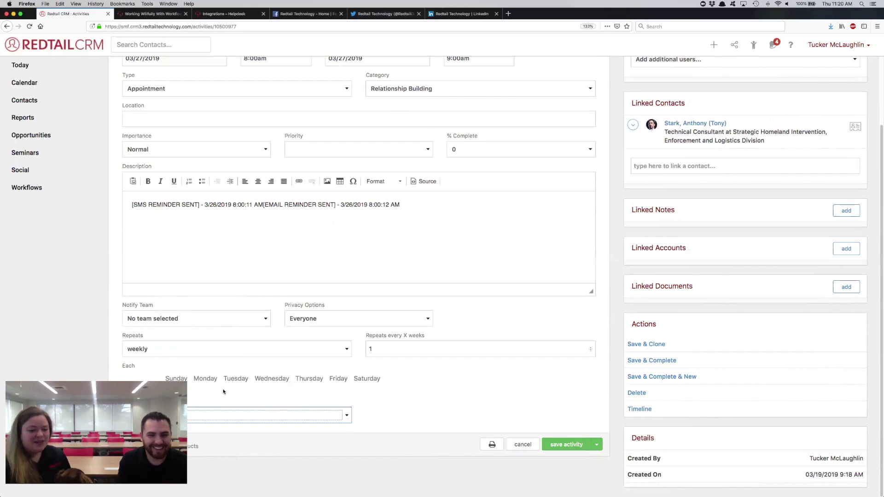
pyautogui.click(273, 381)
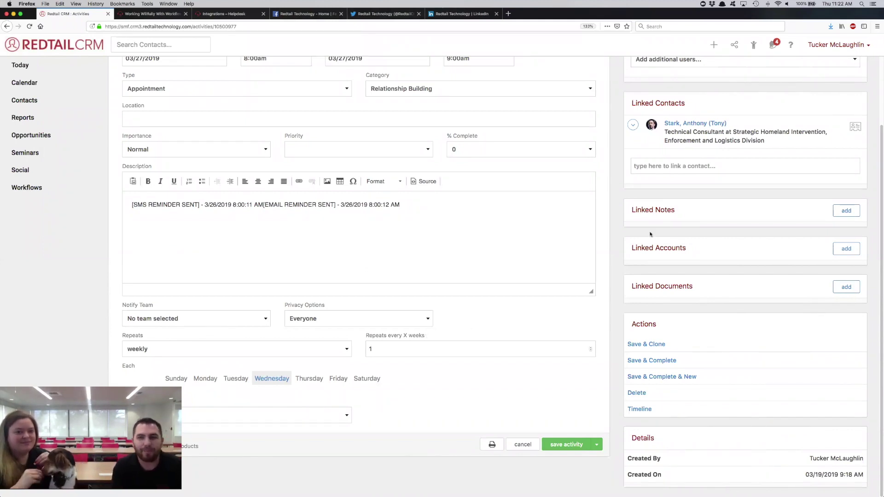
pyautogui.scroll(3, 613, 245)
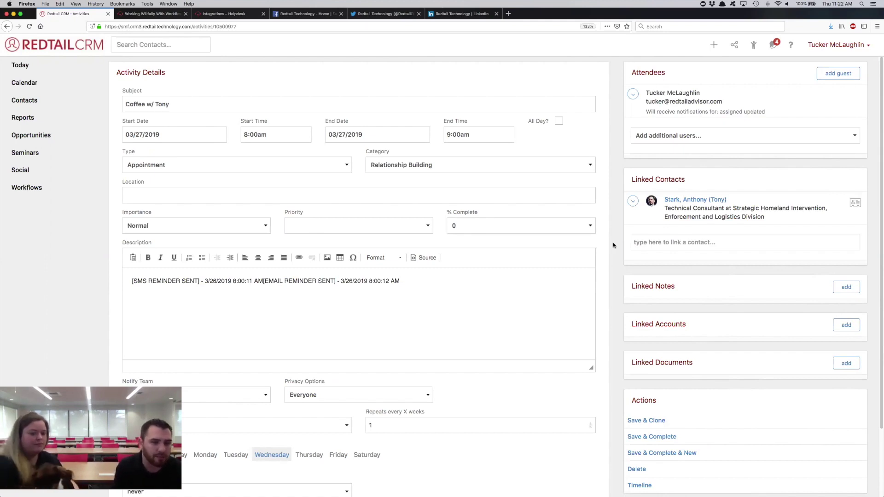
# Step: Switch to the Helpdesk Integrations page, open the Marketing Tools article and review its list of tools
pyautogui.click(223, 14)
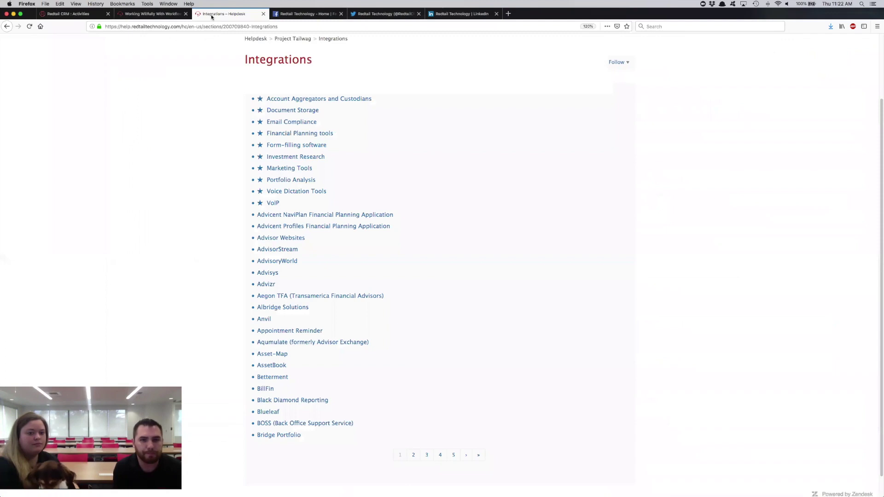
pyautogui.click(281, 167)
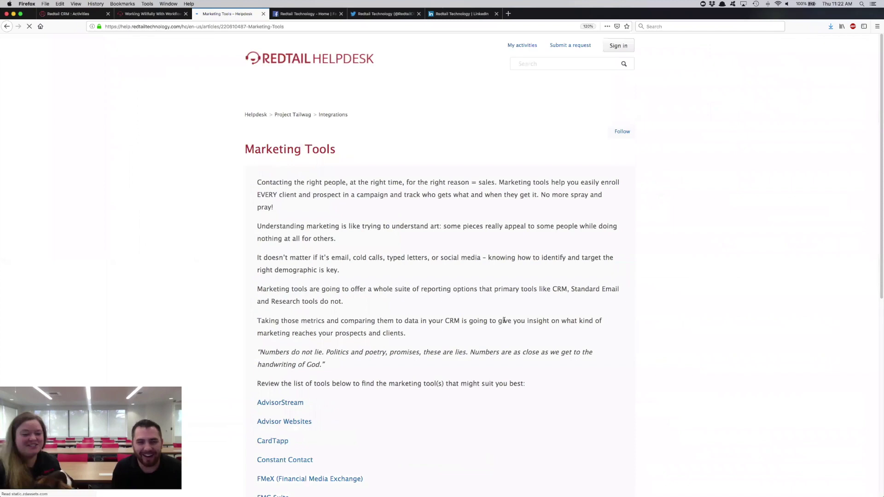
pyautogui.scroll(-10, 292, 412)
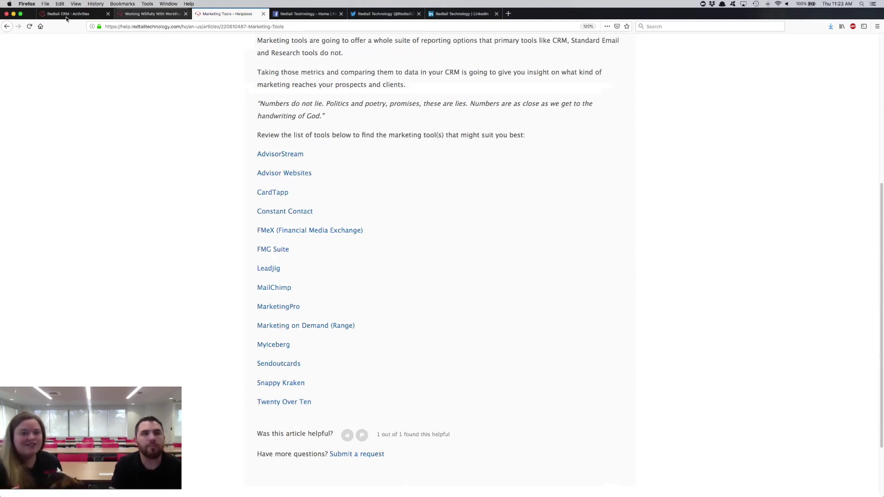
# Step: View the Helpdesk Training Sessions page, which precedes the workflows series page, and return to the coffee activity in the CRM
pyautogui.click(150, 14)
pyautogui.click(9, 26)
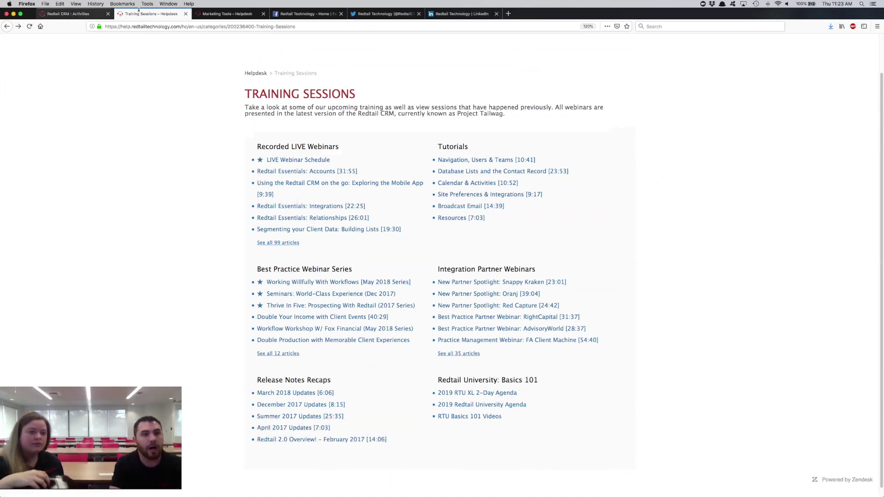
pyautogui.click(81, 17)
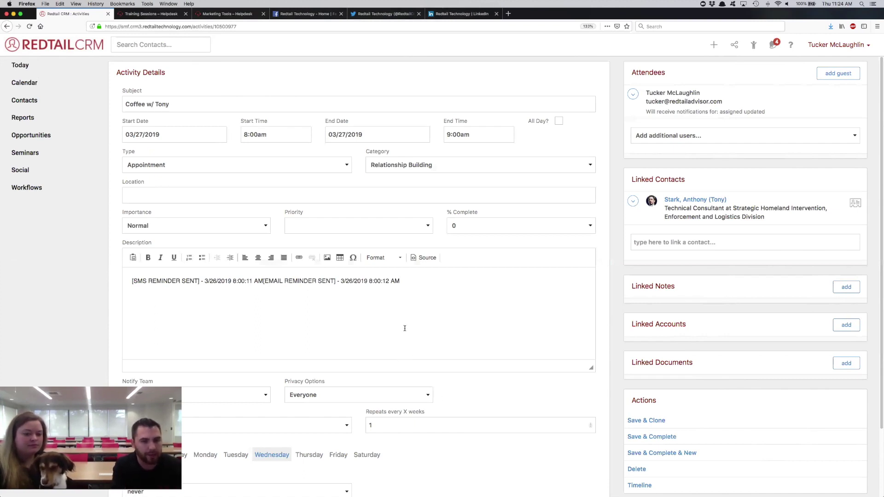
pyautogui.scroll(-1, 405, 328)
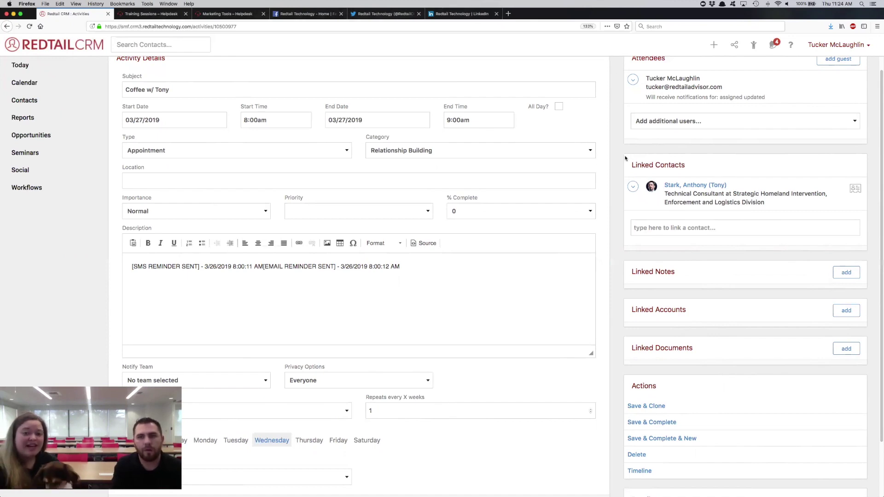
pyautogui.scroll(1, 625, 159)
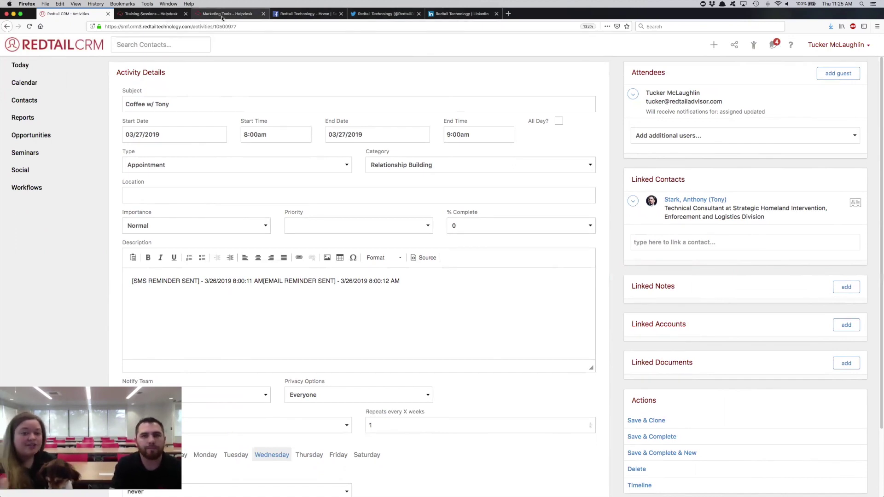
# Step: Return to the Marketing Tools article and go from there to the Helpdesk home page
pyautogui.click(205, 15)
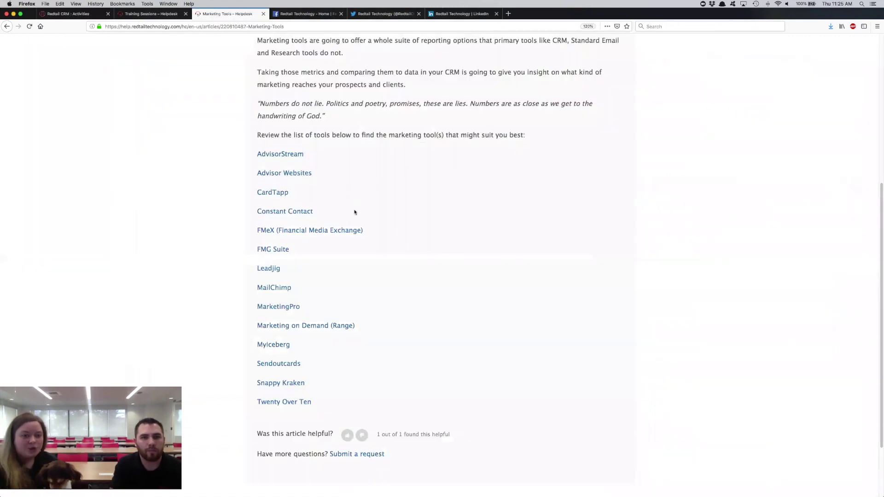
pyautogui.scroll(5, 354, 212)
pyautogui.click(291, 63)
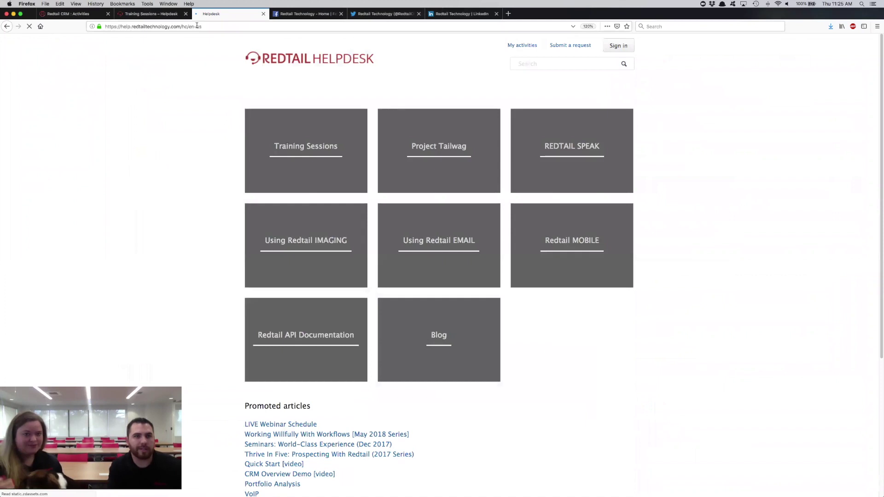
pyautogui.moveTo(242, 27); pyautogui.dragTo(182, 26)
pyautogui.press('BackSpace')
pyautogui.press('Return')
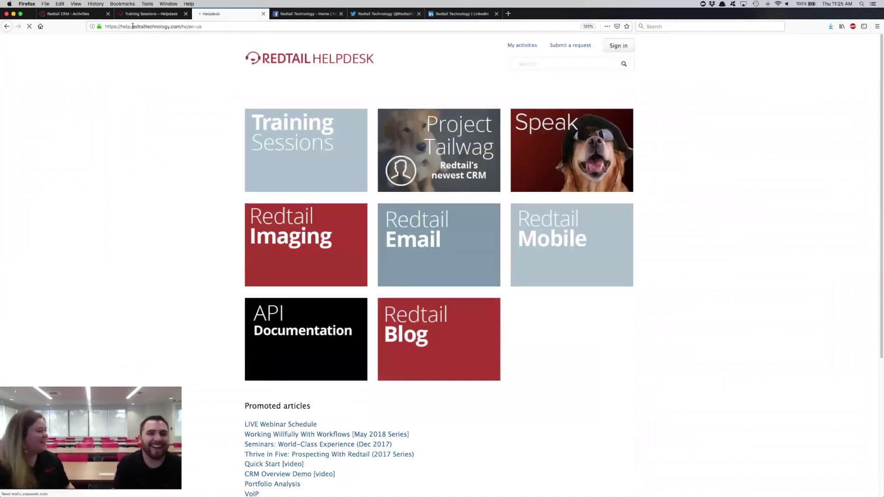
pyautogui.moveTo(130, 26); pyautogui.dragTo(98, 27)
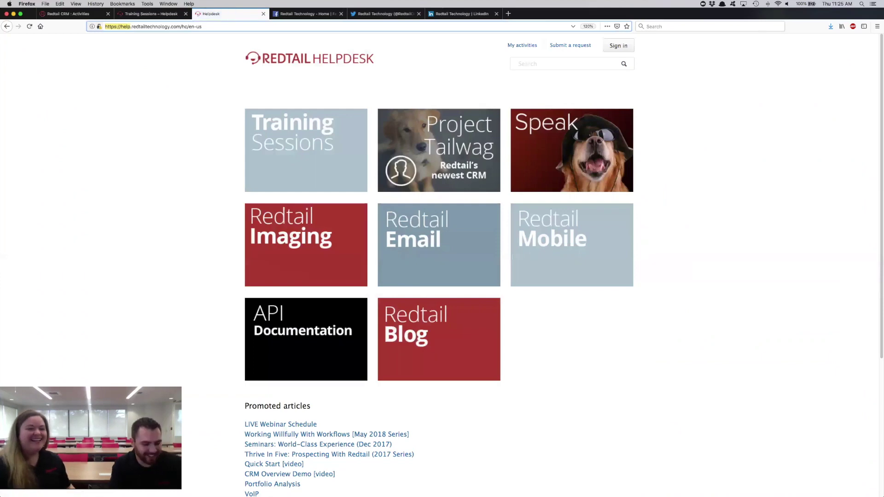
pyautogui.write('www.')
pyautogui.press('Delete')
pyautogui.press('Delete')
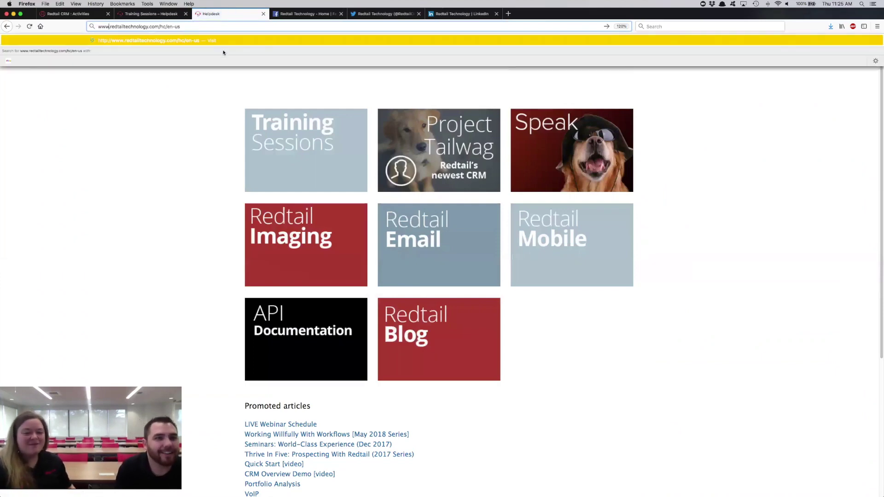
pyautogui.click(160, 26)
pyautogui.hotkey('shift', 'End')
pyautogui.press('Delete')
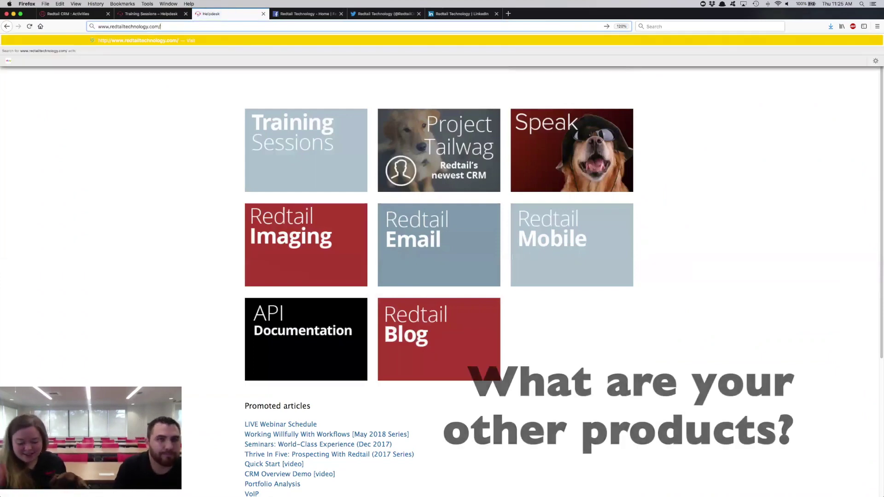
pyautogui.press('Return')
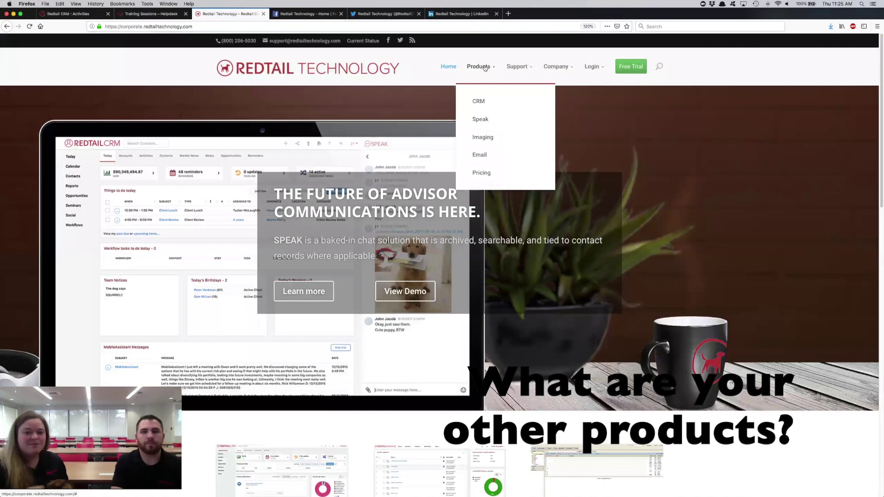
# Step: Open the Email product page on the Redtail Technology website and look through its features
pyautogui.moveTo(479, 67)
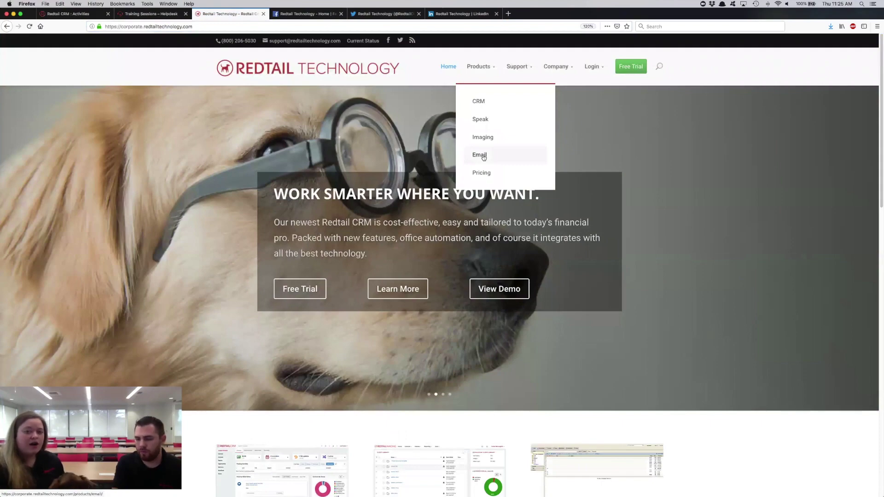
pyautogui.click(483, 157)
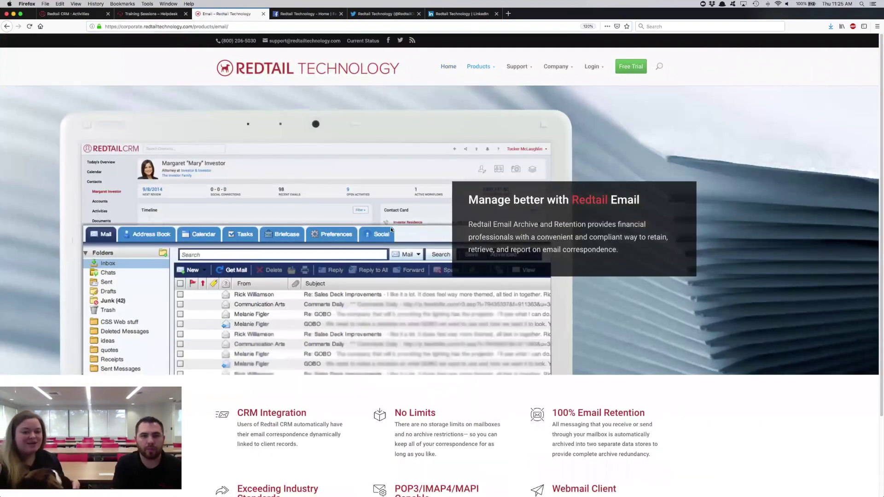
pyautogui.scroll(-3, 391, 228)
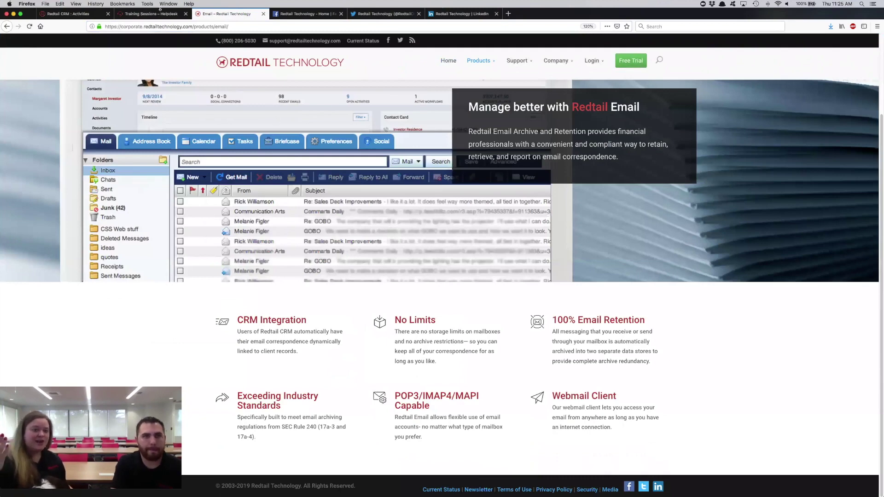
# Step: Return to the CRM activity, open its linked contact in a separate tab and view the contact record
pyautogui.click(74, 14)
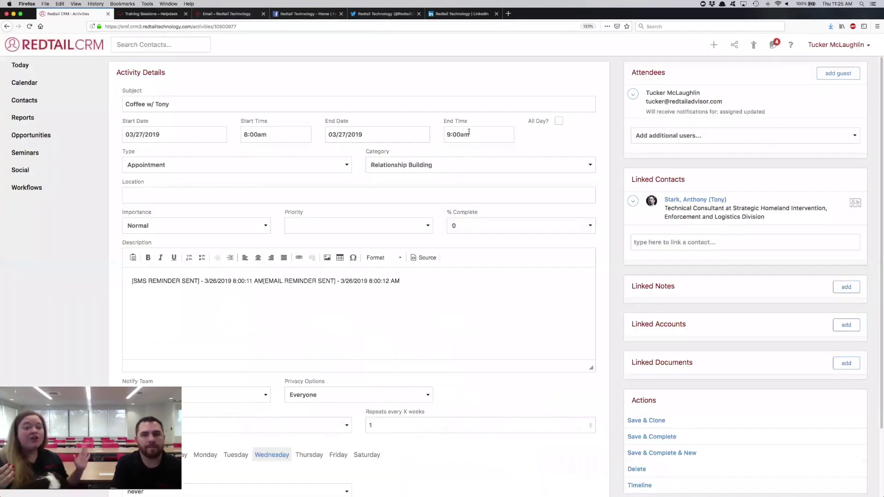
pyautogui.rightClick(701, 201)
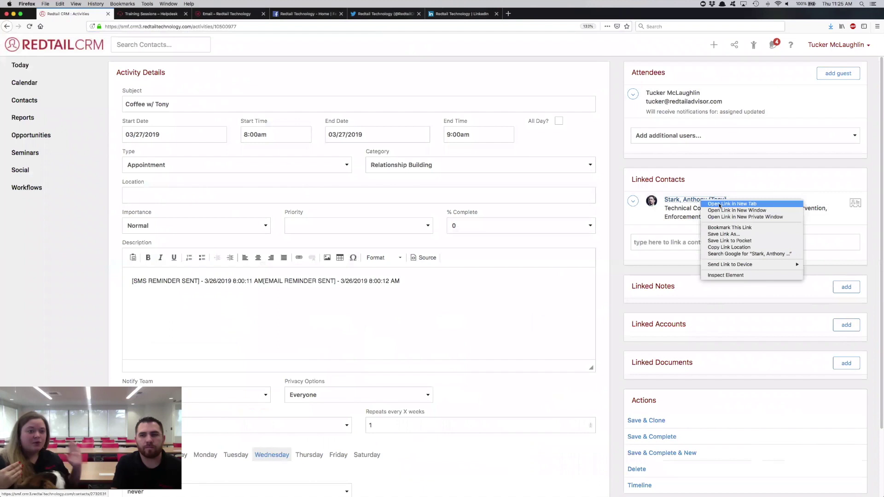
pyautogui.press('Return')
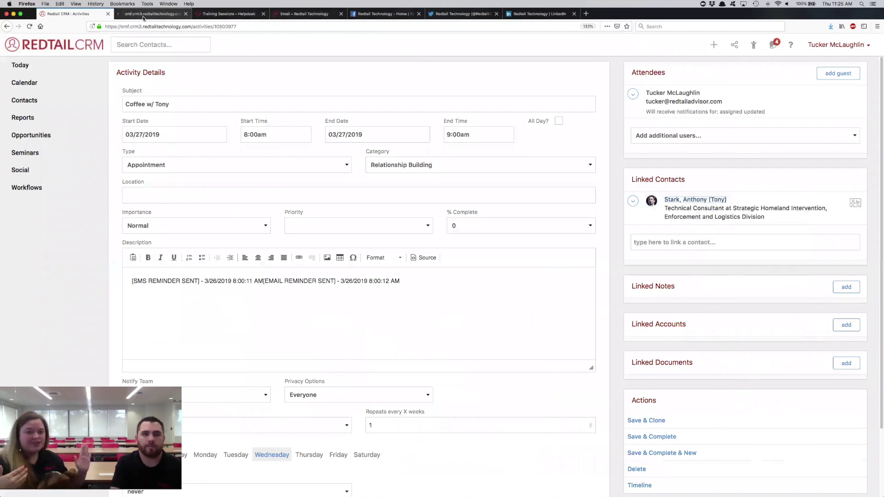
pyautogui.click(143, 14)
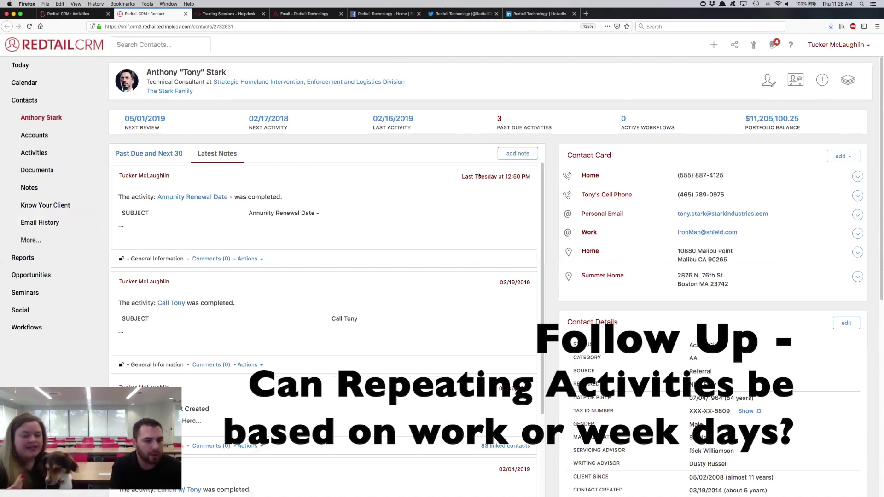
# Step: Return to the coffee appointment in the CRM and set it to repeat daily
pyautogui.click(77, 15)
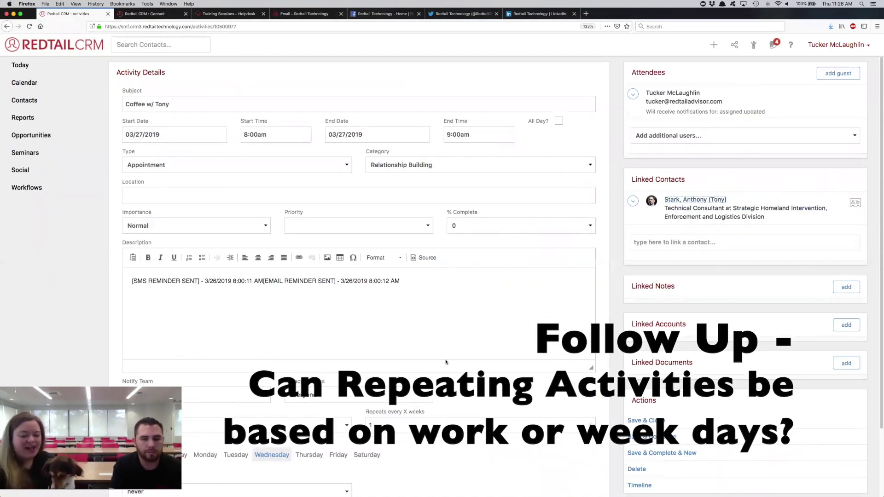
pyautogui.scroll(-3, 451, 355)
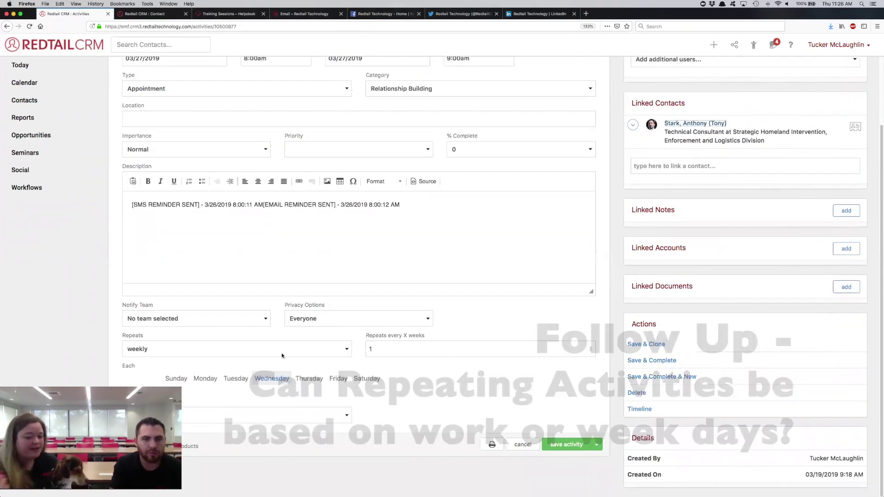
pyautogui.click(186, 346)
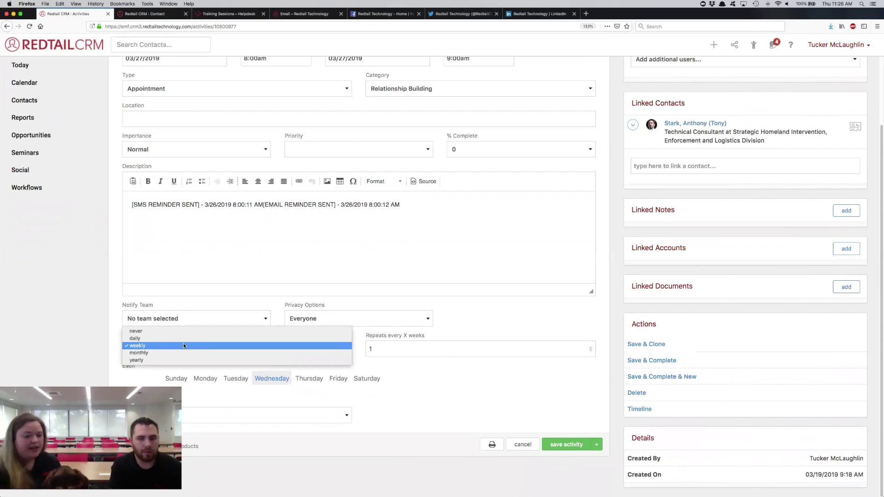
pyautogui.click(136, 338)
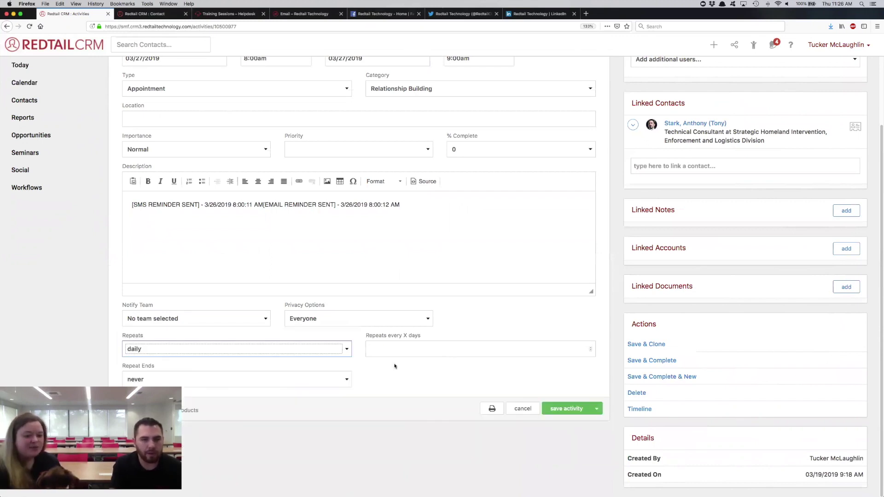
# Step: Set the appointment to repeat monthly at an interval of 1 month
pyautogui.click(175, 352)
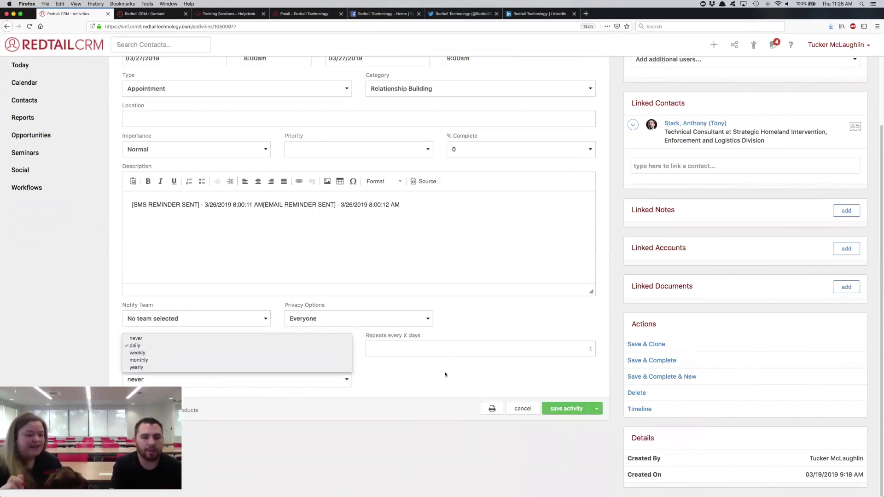
pyautogui.click(147, 360)
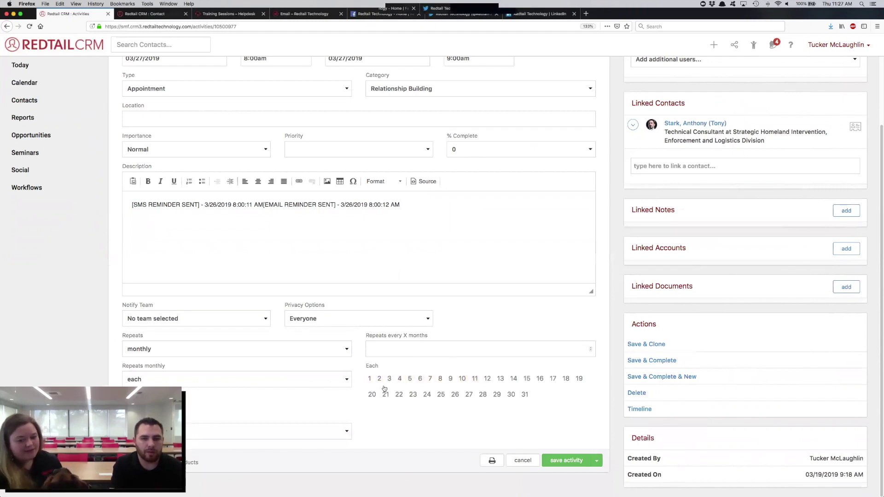
pyautogui.click(410, 350)
pyautogui.write('1')
pyautogui.click(427, 395)
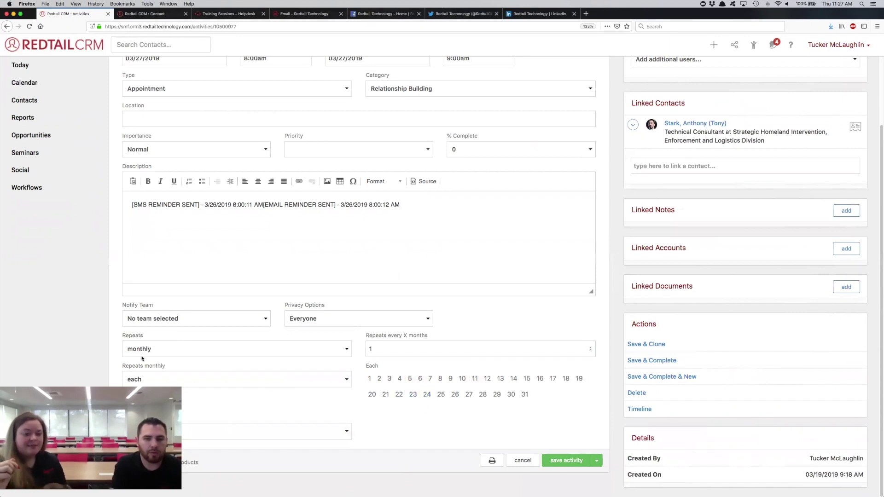
# Step: Base the monthly repetition on weekdays, selecting First and Last together with Monday and Friday
pyautogui.click(153, 381)
pyautogui.click(148, 384)
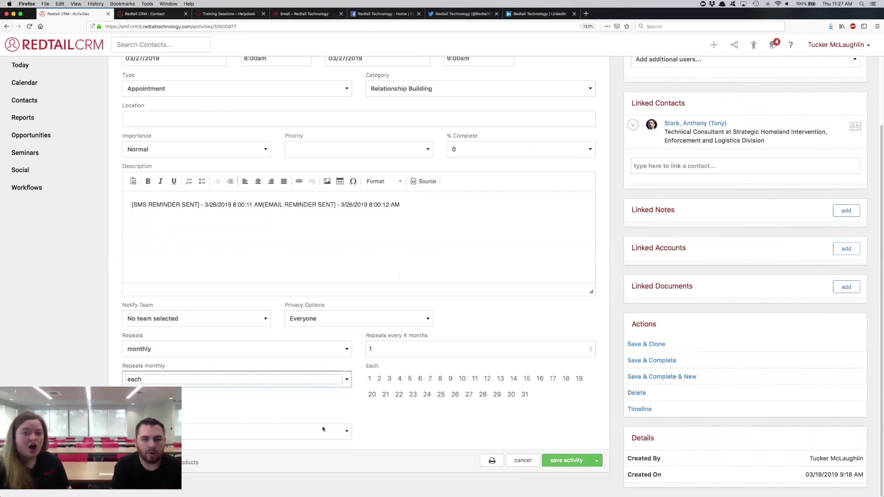
pyautogui.click(470, 379)
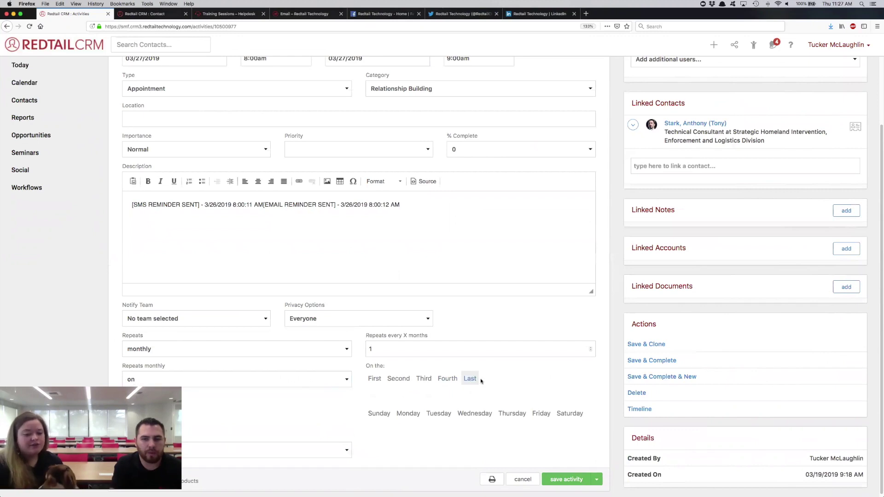
pyautogui.click(549, 416)
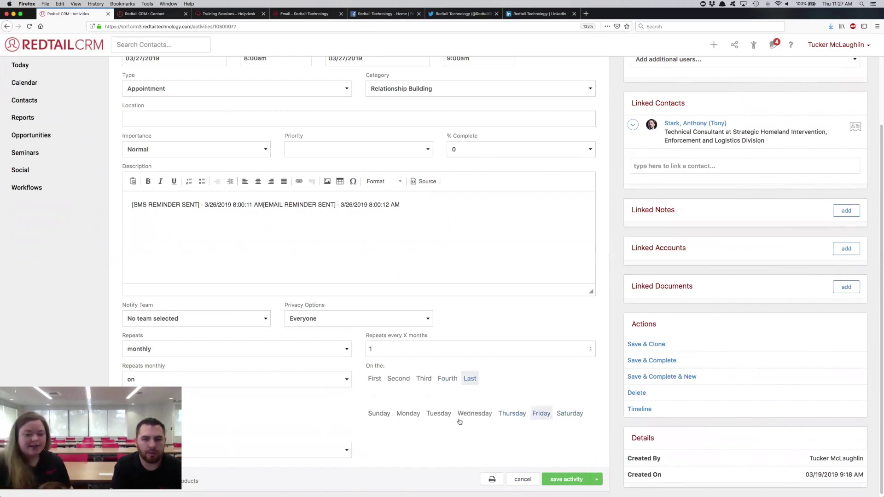
pyautogui.click(374, 379)
pyautogui.click(412, 414)
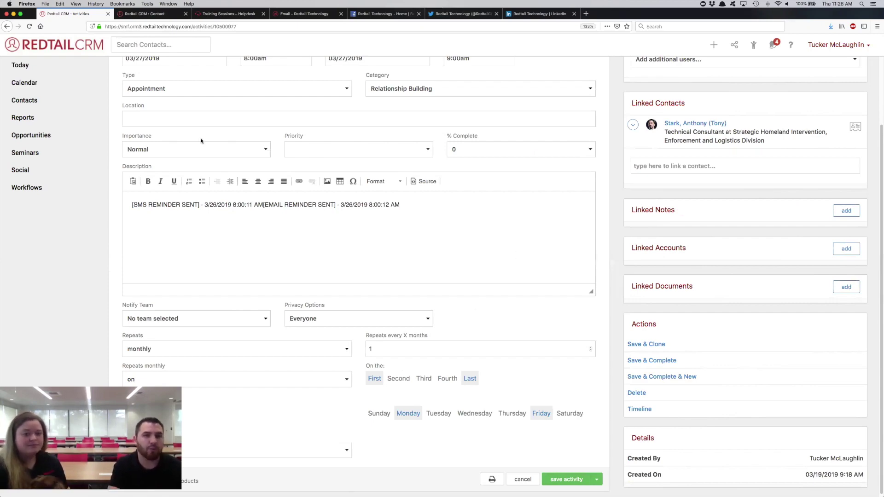
# Step: Return to the contact record, view the email compose form for the contact's personal address and cancel the message
pyautogui.scroll(3, 439, 253)
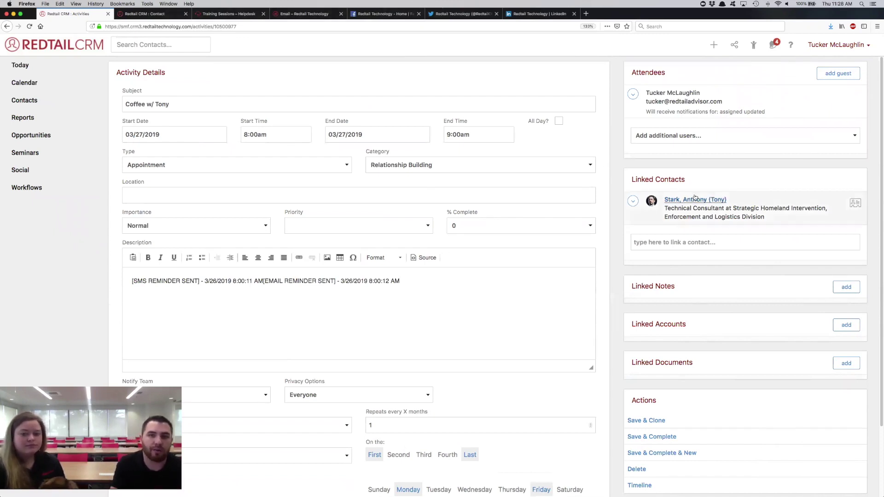
pyautogui.click(152, 12)
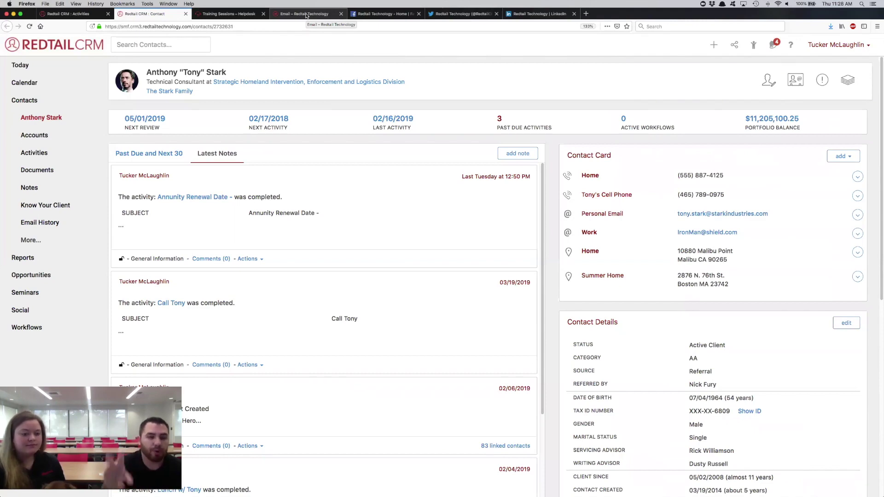
pyautogui.click(708, 215)
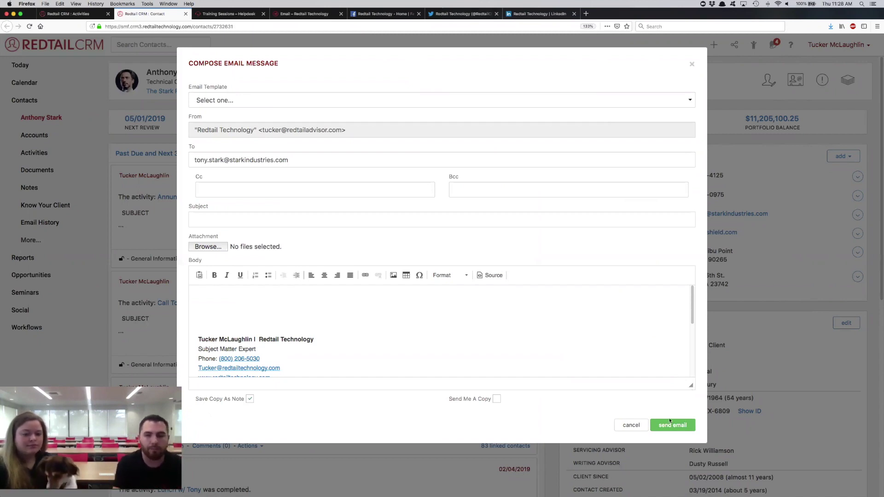
pyautogui.click(635, 426)
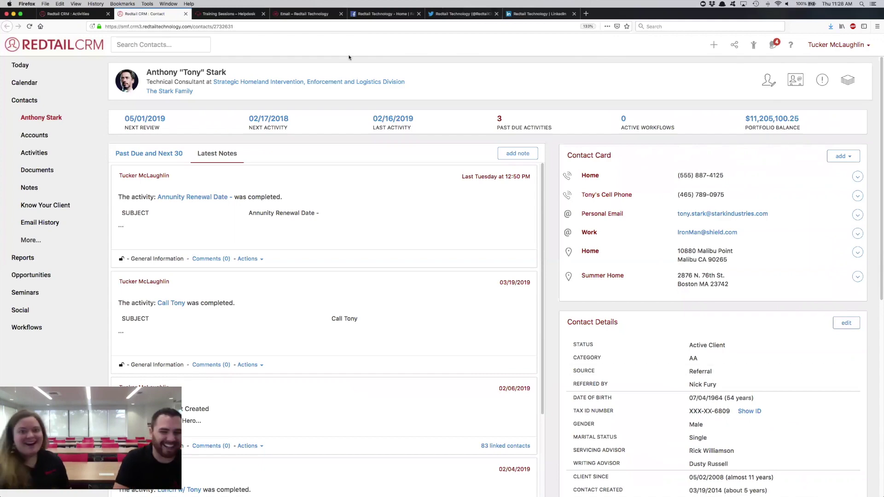
pyautogui.click(228, 12)
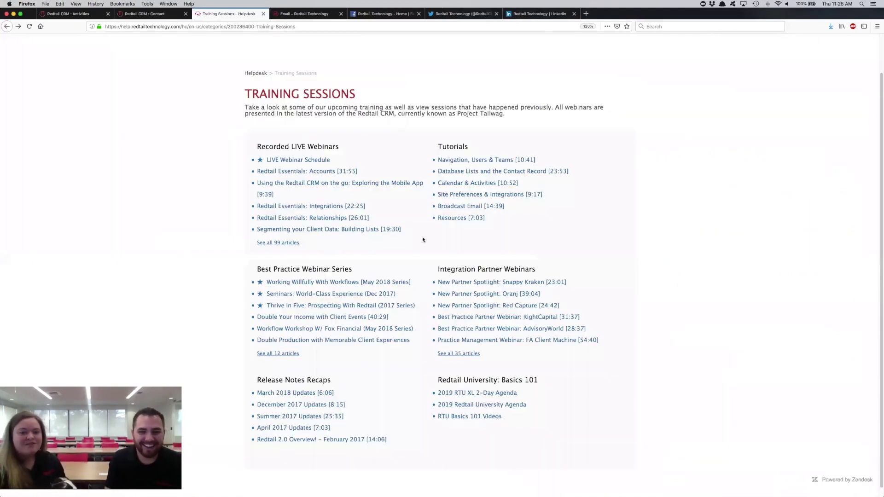
pyautogui.scroll(2, 540, 61)
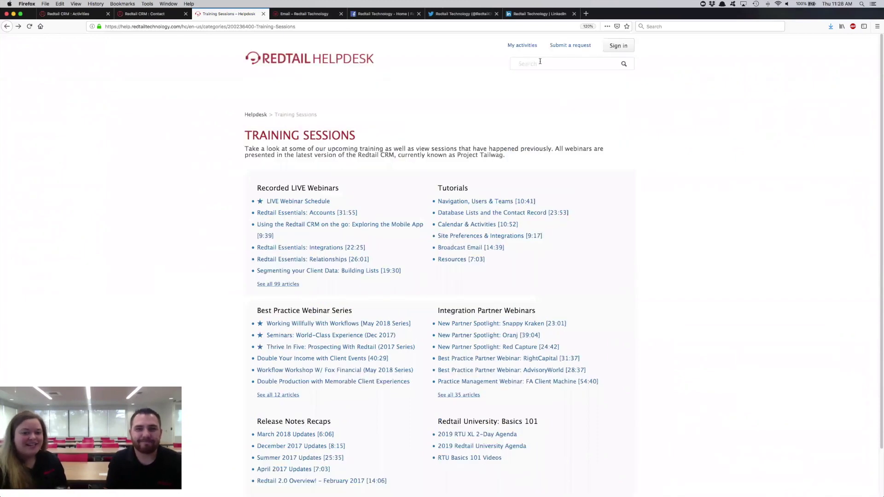
pyautogui.write('br')
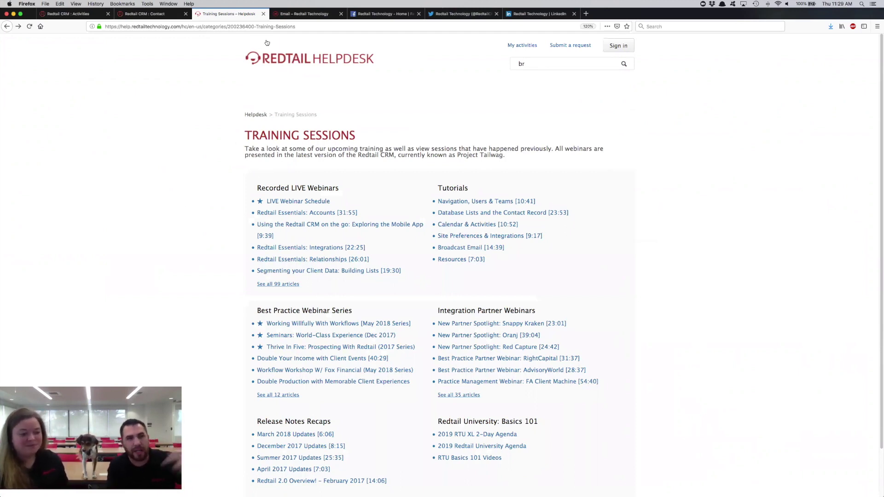
# Step: On the contact record, give the work email address the custom title OLD EMAIL and save the update
pyautogui.click(152, 14)
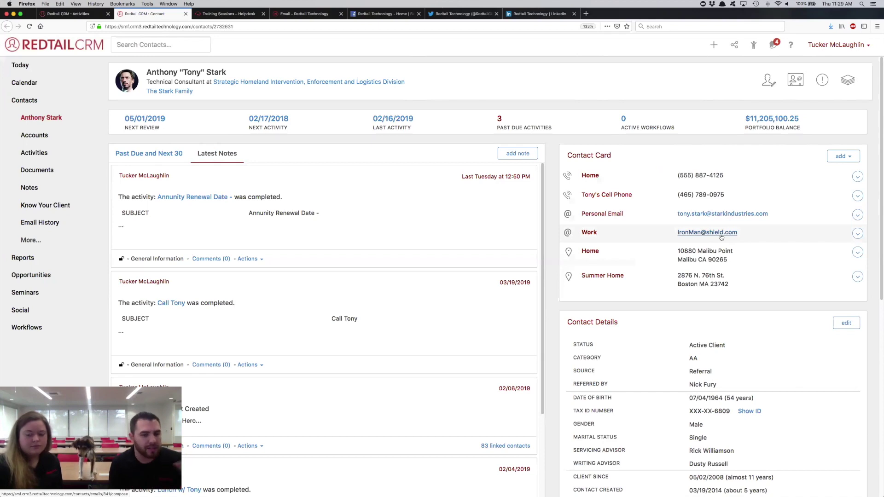
pyautogui.click(858, 234)
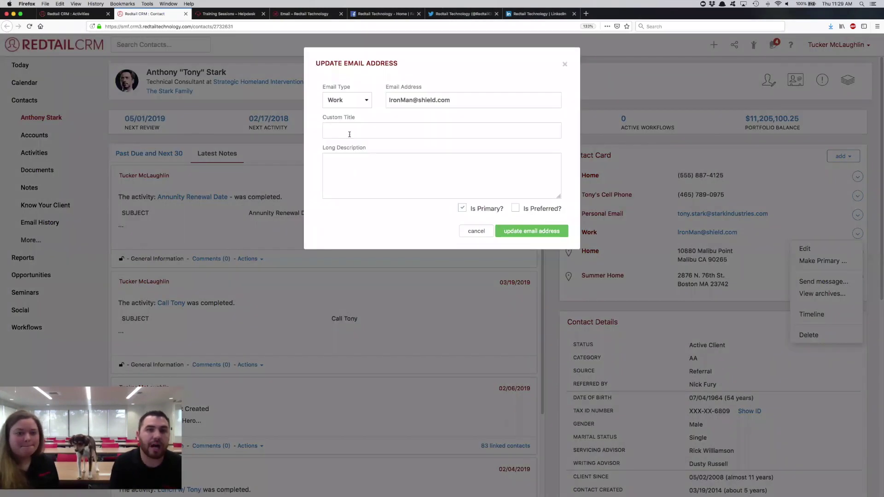
pyautogui.click(349, 132)
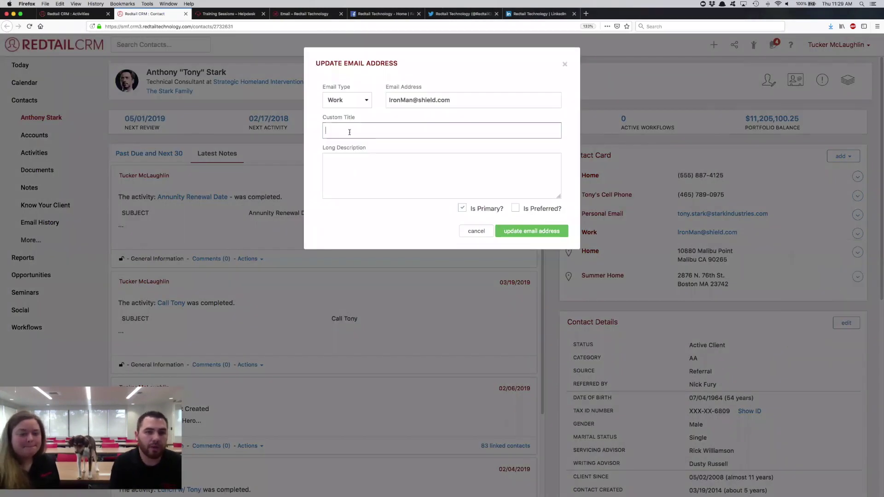
pyautogui.write('OLD EMAIL')
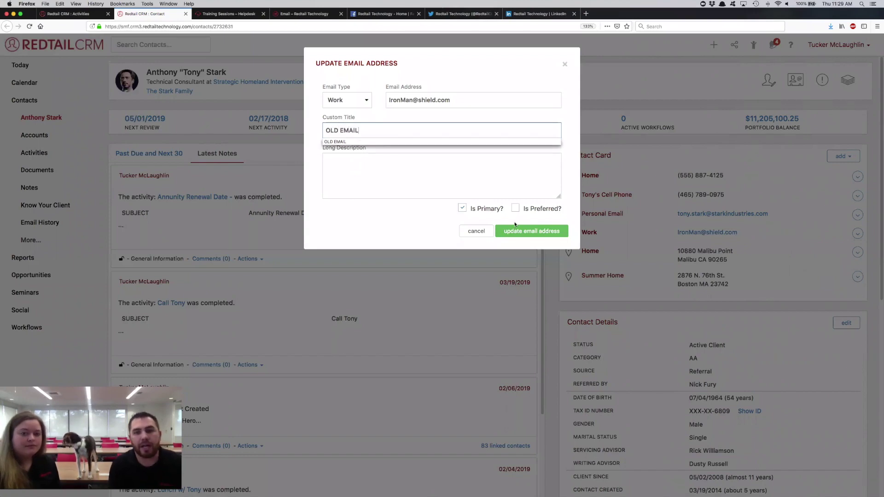
pyautogui.click(515, 231)
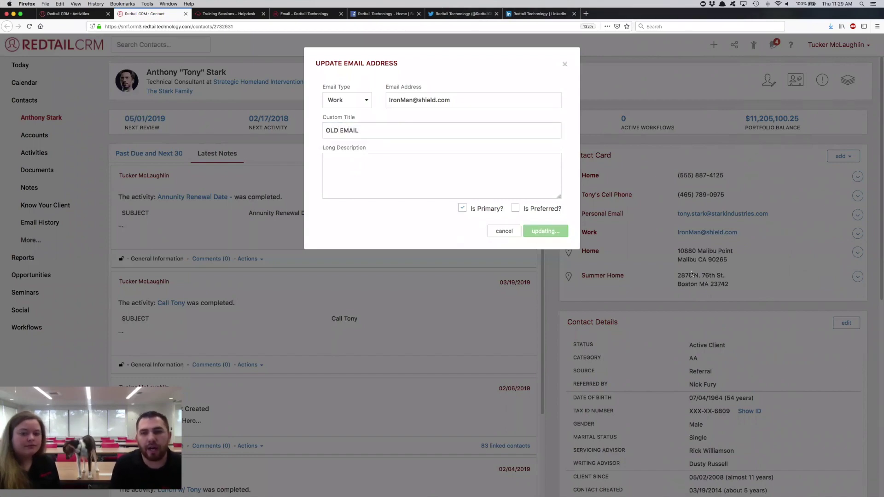
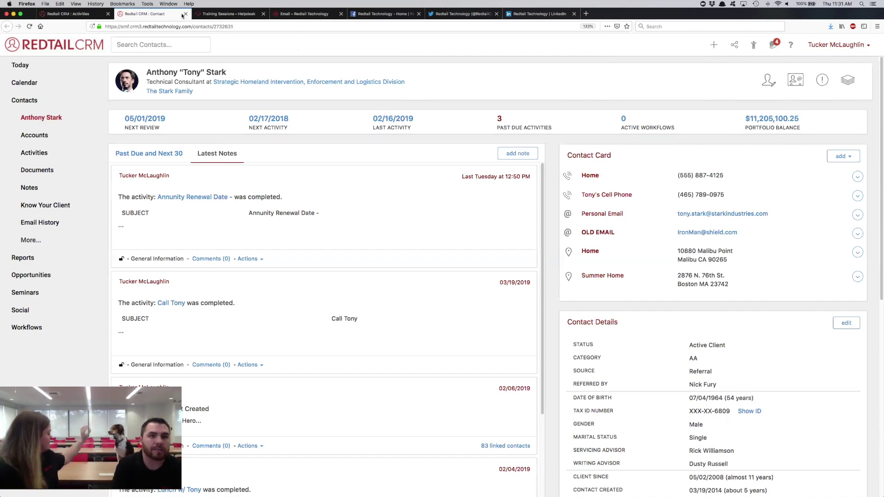
# Step: Return to the Helpdesk training sessions page and search it for "database"
pyautogui.click(235, 14)
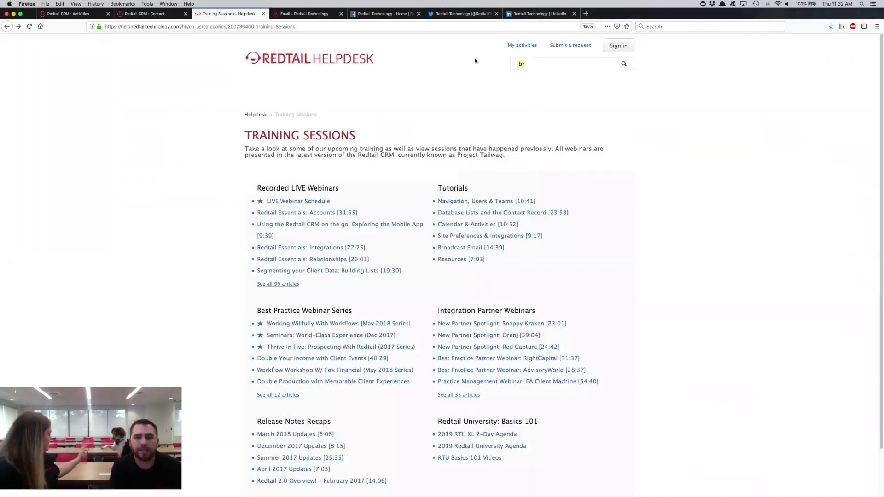
pyautogui.write('dtat')
pyautogui.press('BackSpace')
pyautogui.press('BackSpace')
pyautogui.press('BackSpace')
pyautogui.write('atabase')
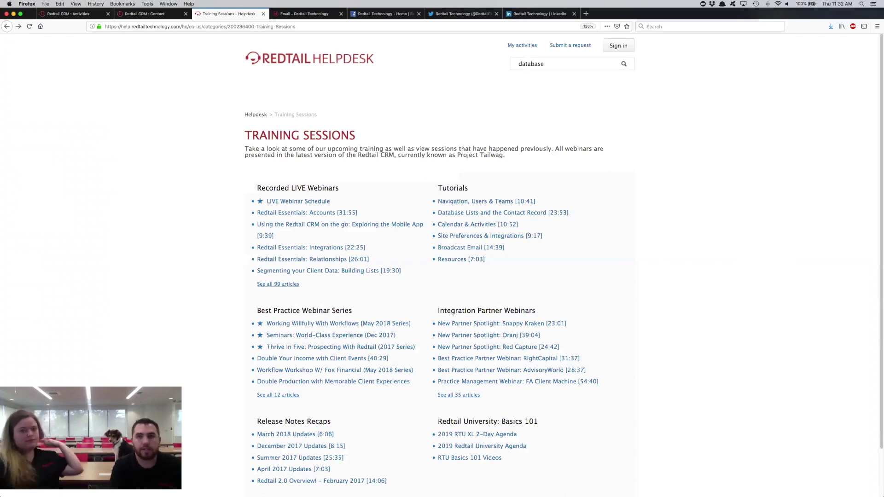
pyautogui.press('Return')
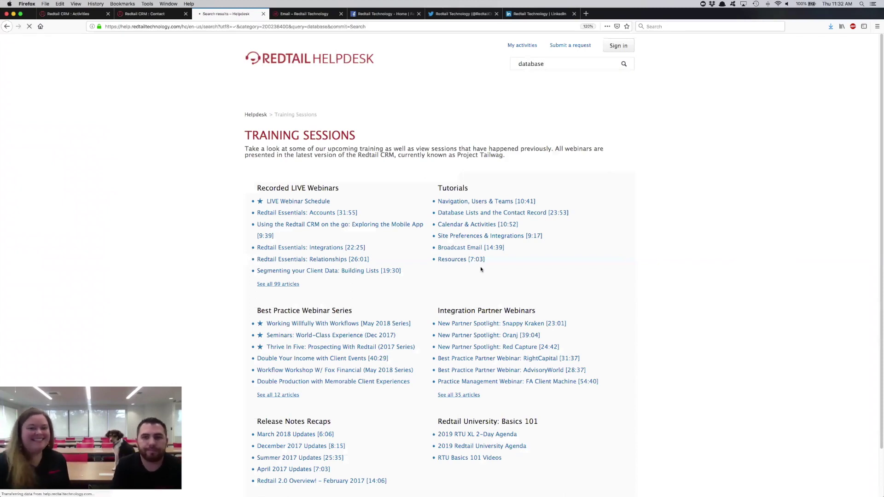
# Step: Open the How to Tackle Database Clean Up webinar from the results and look through its list of covered features
pyautogui.scroll(-3, 429, 285)
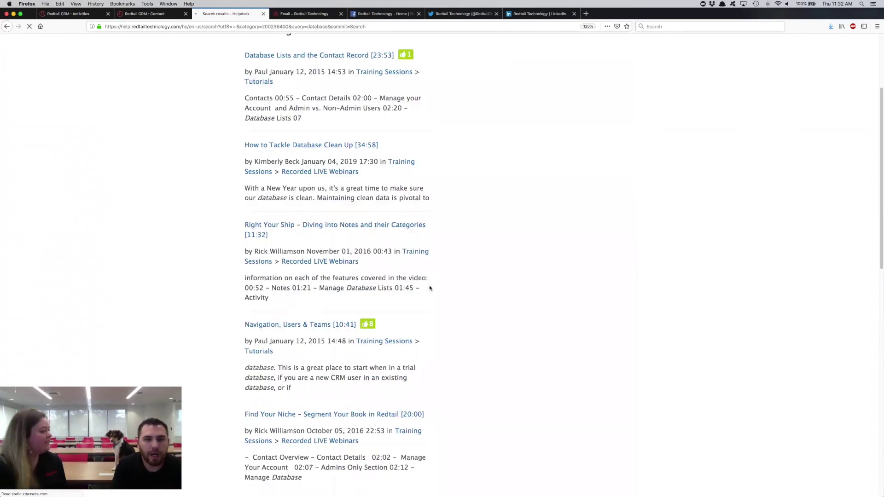
pyautogui.scroll(3, 337, 267)
pyautogui.click(332, 266)
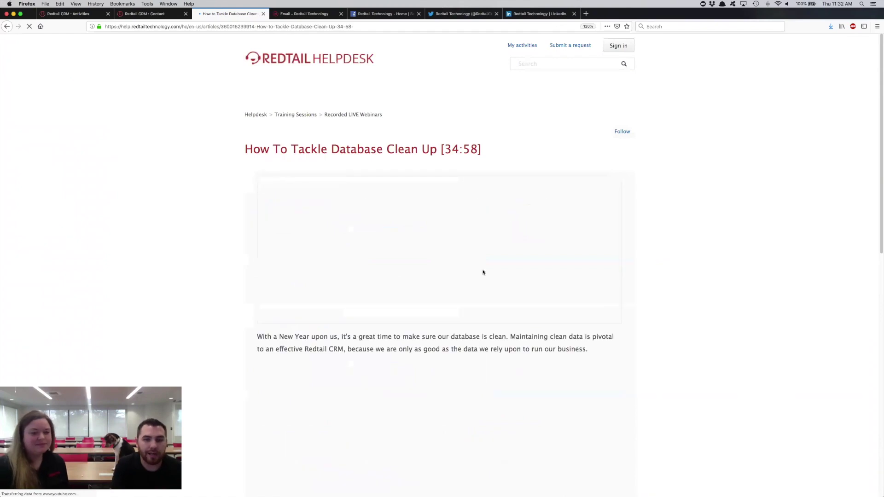
pyautogui.scroll(-10, 483, 272)
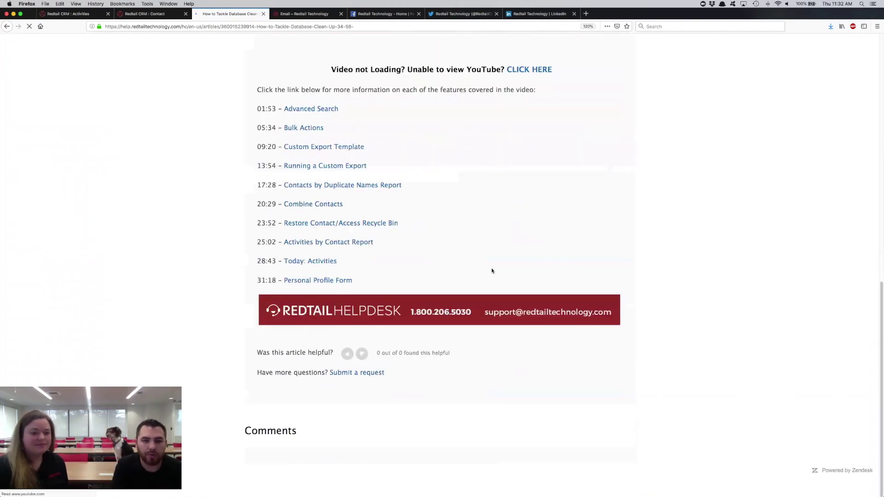
pyautogui.scroll(15, 494, 272)
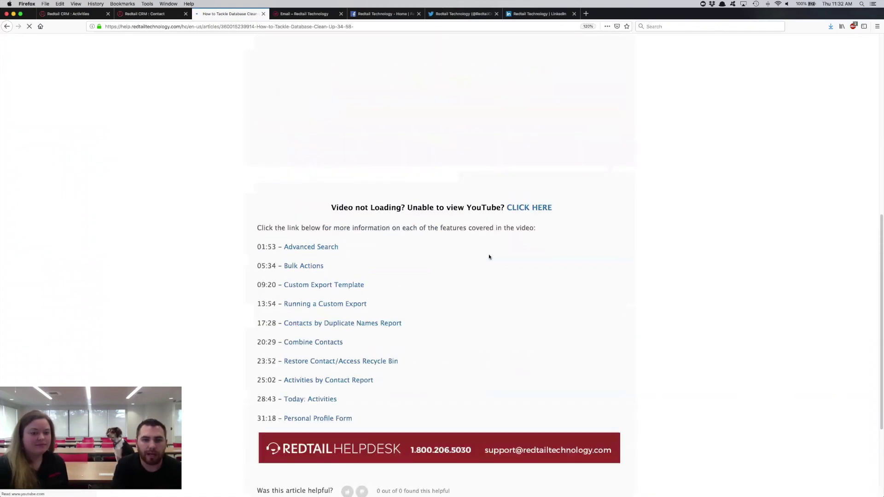
# Step: Search the Helpdesk for "sample database"
pyautogui.click(524, 67)
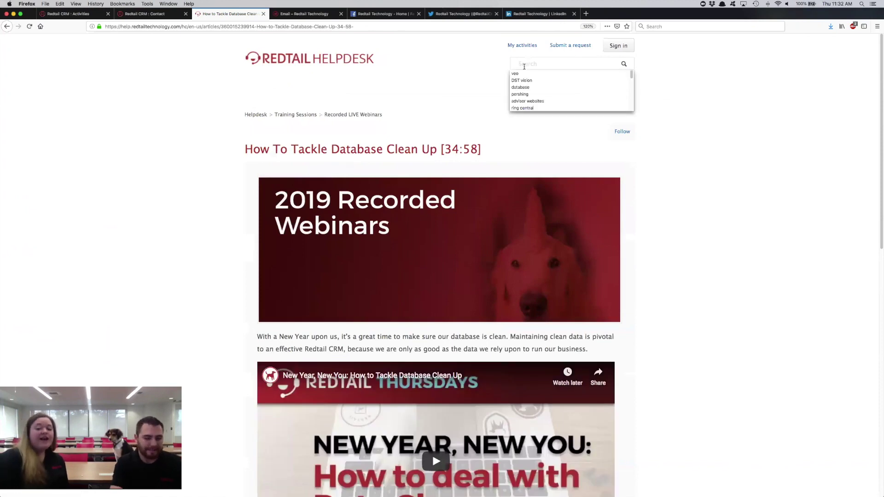
pyautogui.write('sample database')
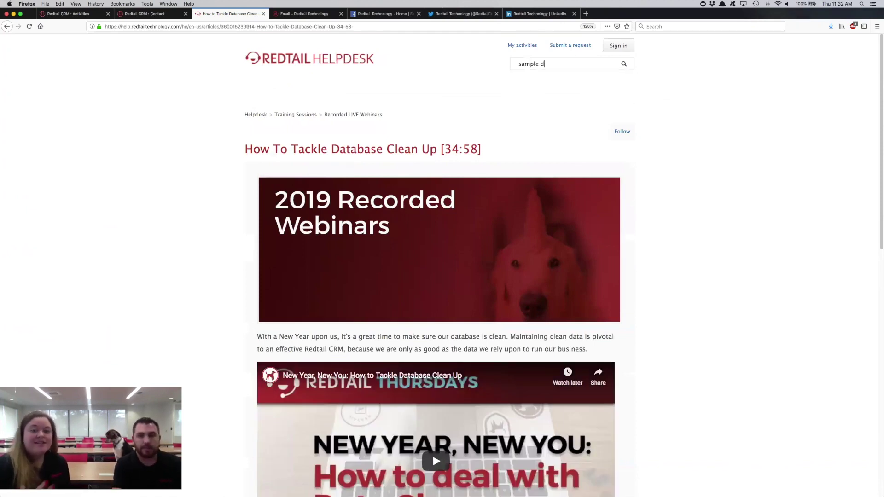
pyautogui.press('Return')
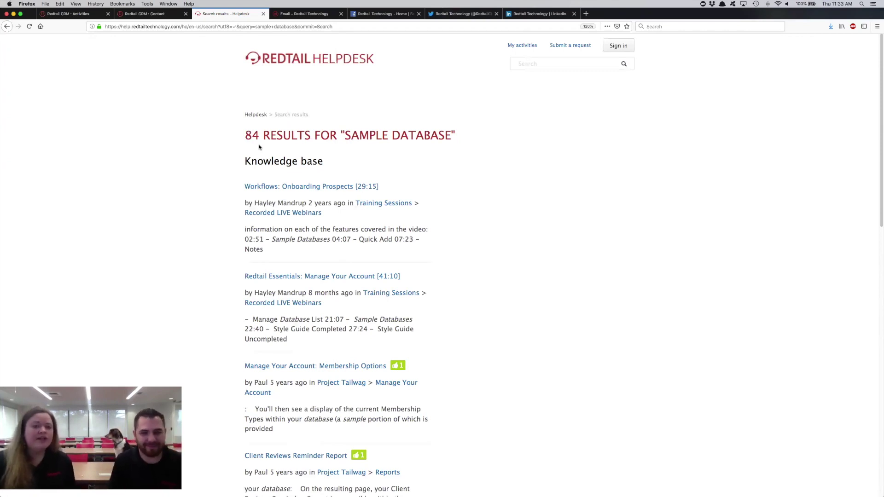
# Step: Return to the CRM activity and go from there to the Today dashboard
pyautogui.click(69, 13)
pyautogui.click(37, 67)
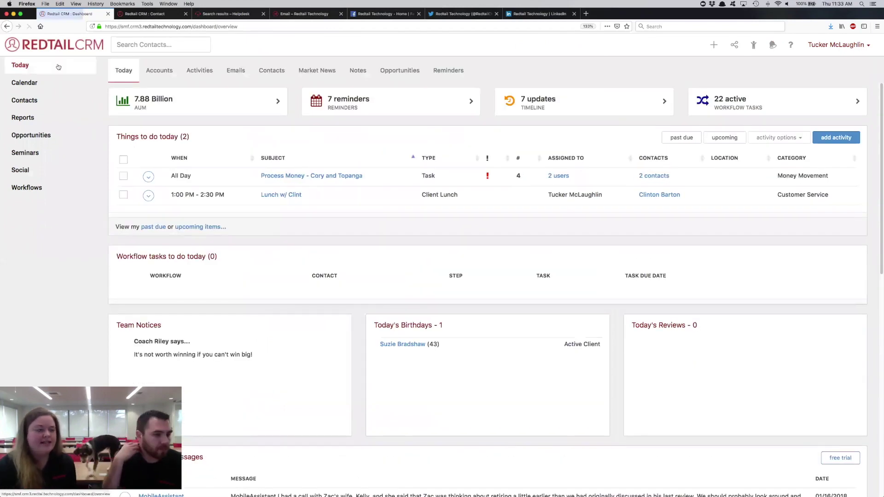
# Step: Open the dashboard's list of past due open activities and look over the available date filter ranges
pyautogui.click(206, 68)
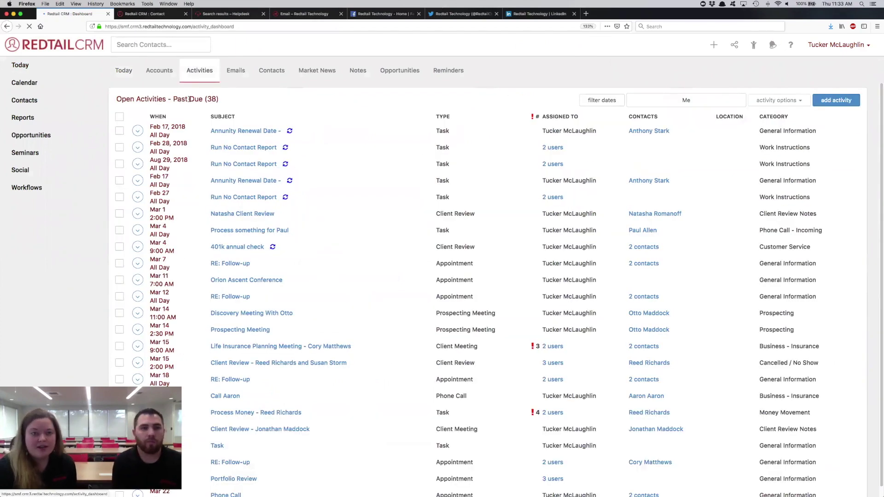
pyautogui.moveTo(174, 99); pyautogui.dragTo(201, 99)
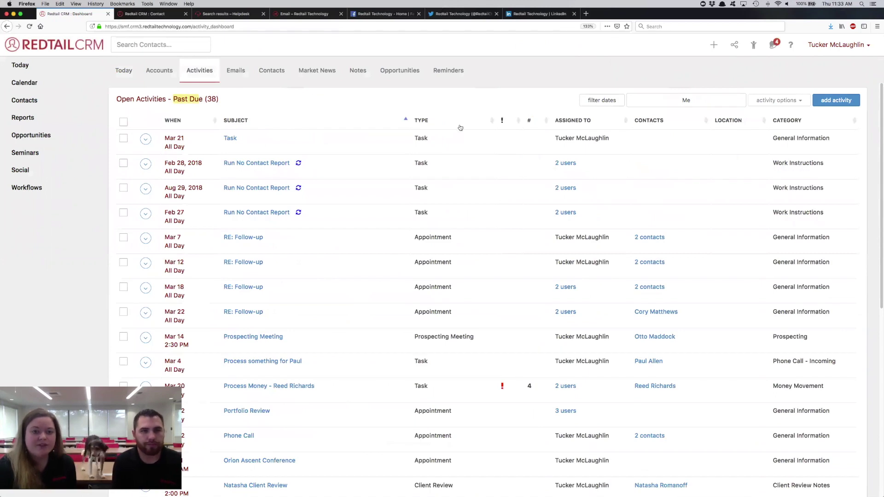
pyautogui.click(590, 101)
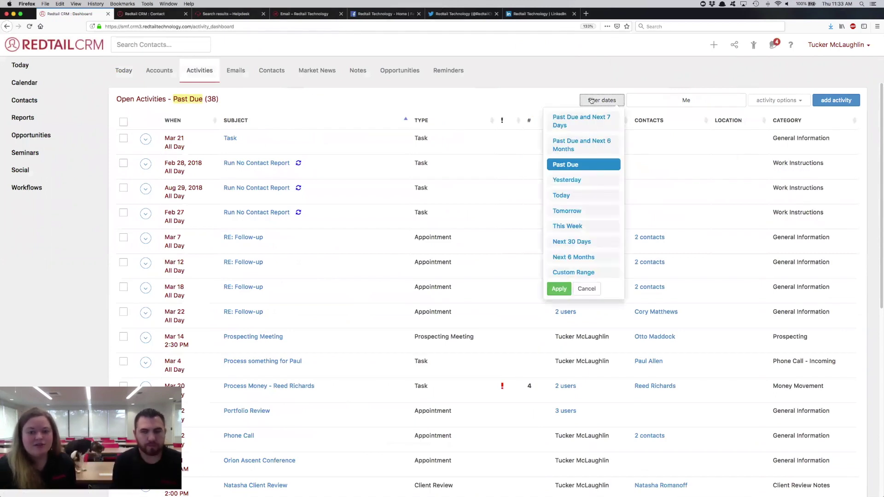
pyautogui.click(552, 100)
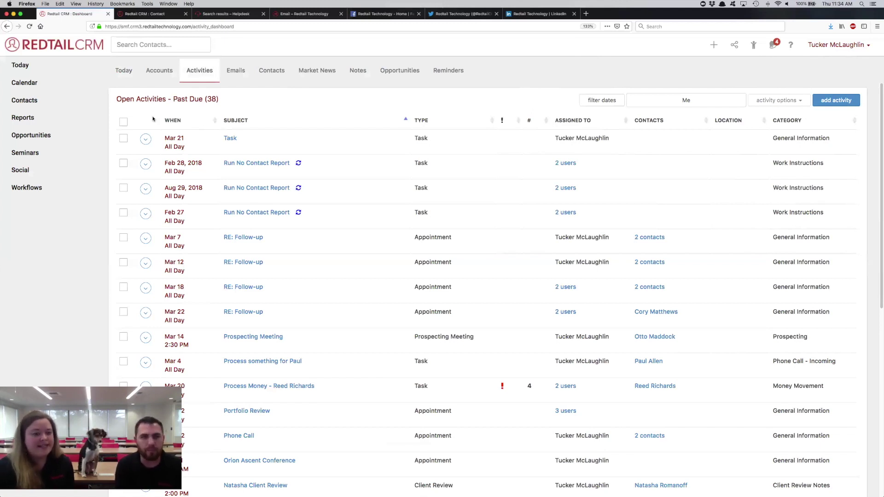
# Step: Select all the listed past due activities, check the actions offered for a single activity, and bulk complete the selection
pyautogui.click(125, 122)
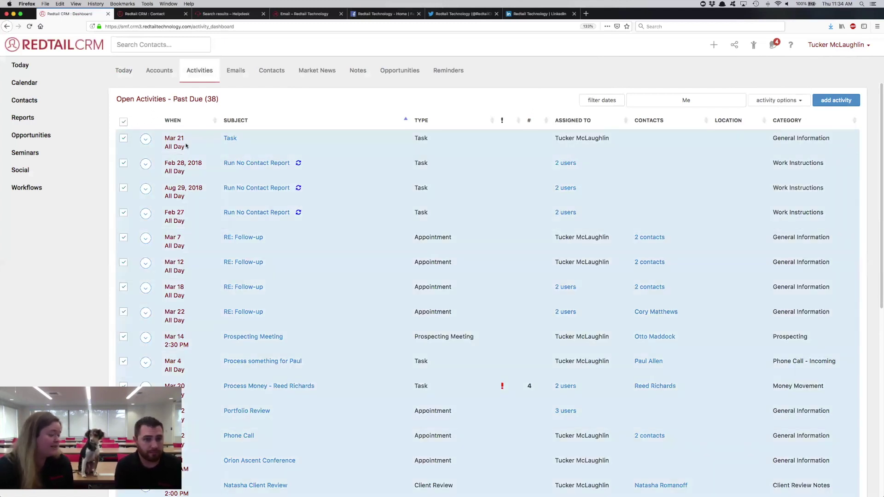
pyautogui.scroll(-1, 282, 209)
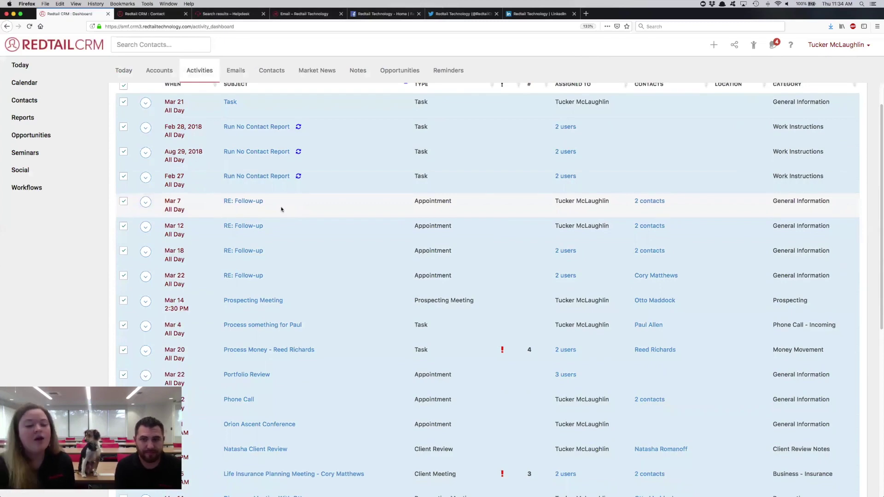
pyautogui.scroll(-6, 280, 210)
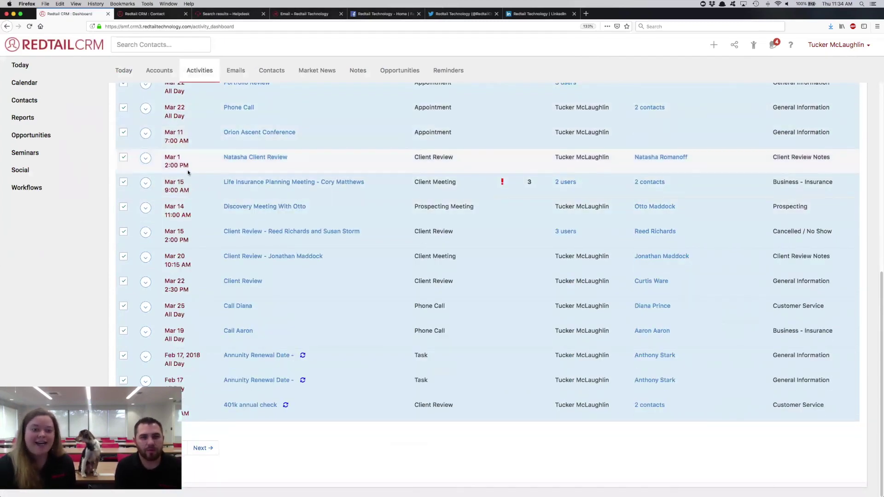
pyautogui.scroll(7, 138, 145)
pyautogui.click(146, 139)
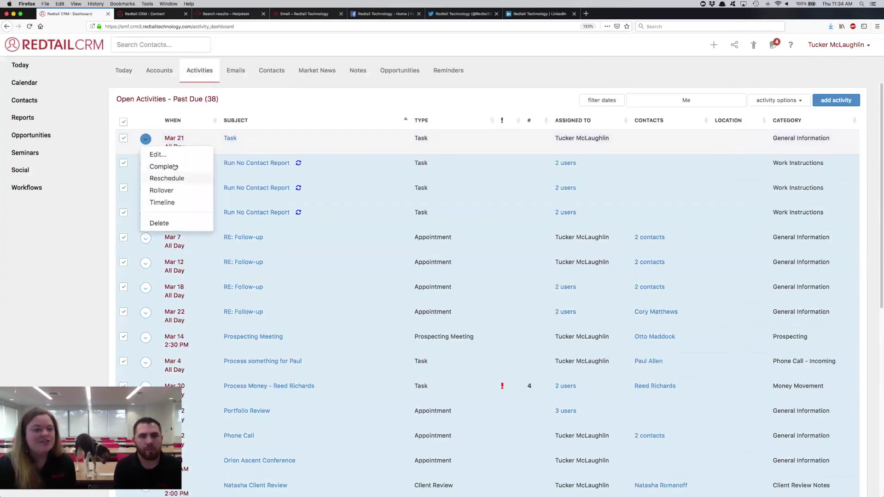
pyautogui.click(146, 124)
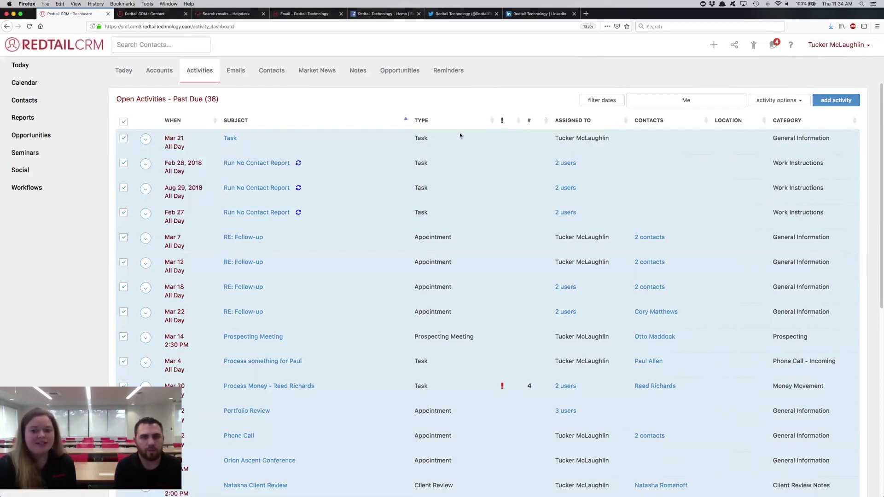
pyautogui.click(787, 100)
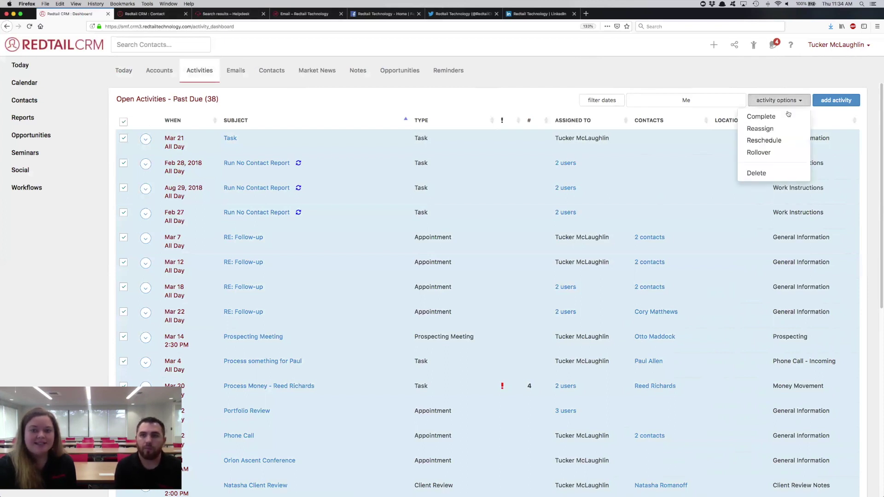
pyautogui.click(787, 115)
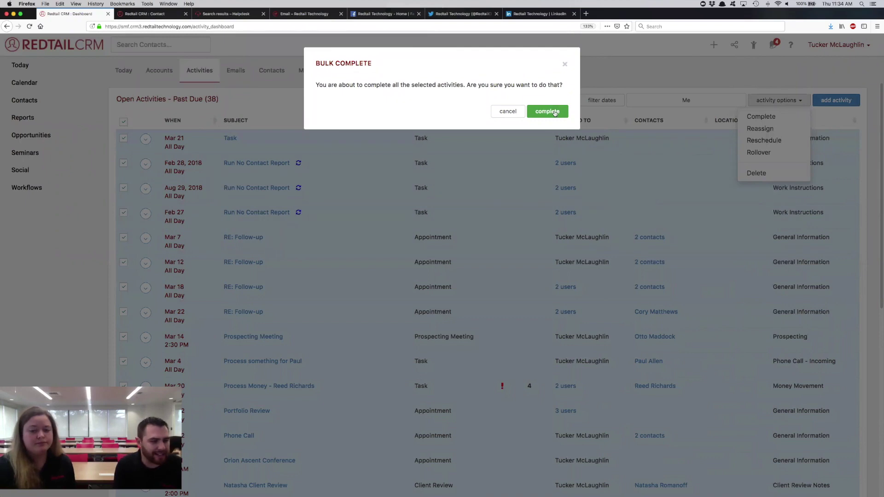
pyautogui.click(555, 113)
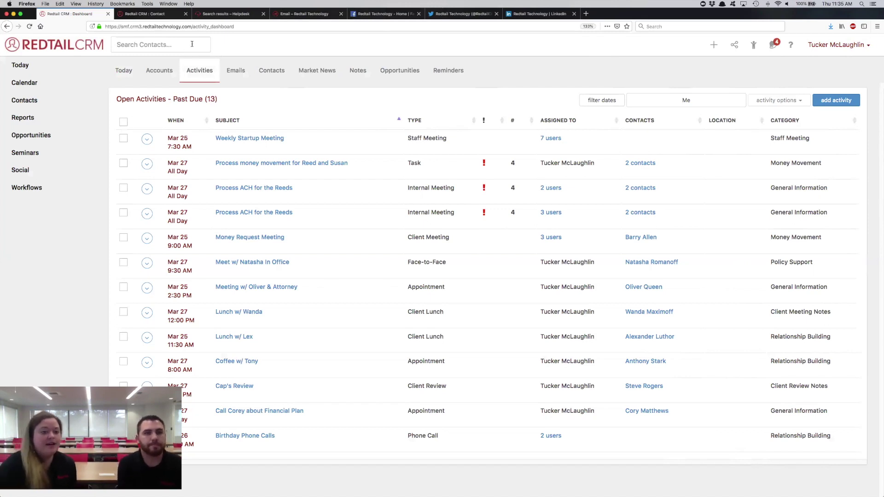
# Step: Open the most recently viewed contact's record and go to its Client Review information through the next review date
pyautogui.click(754, 45)
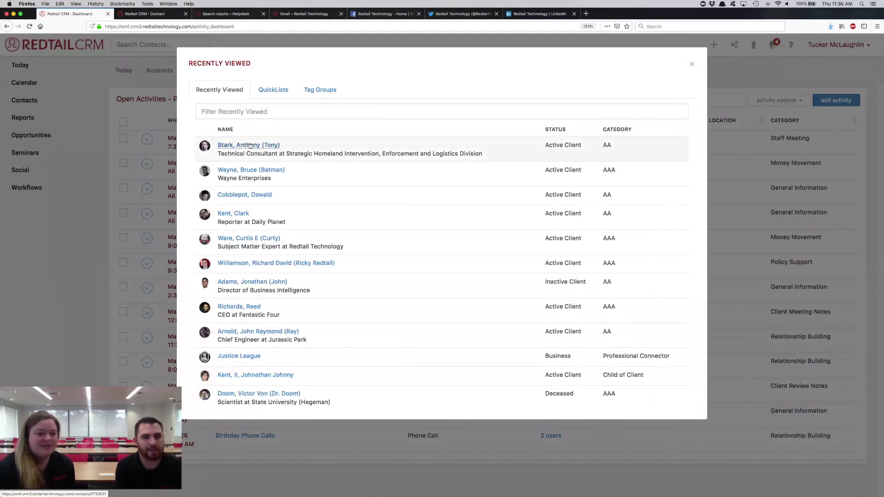
pyautogui.click(249, 146)
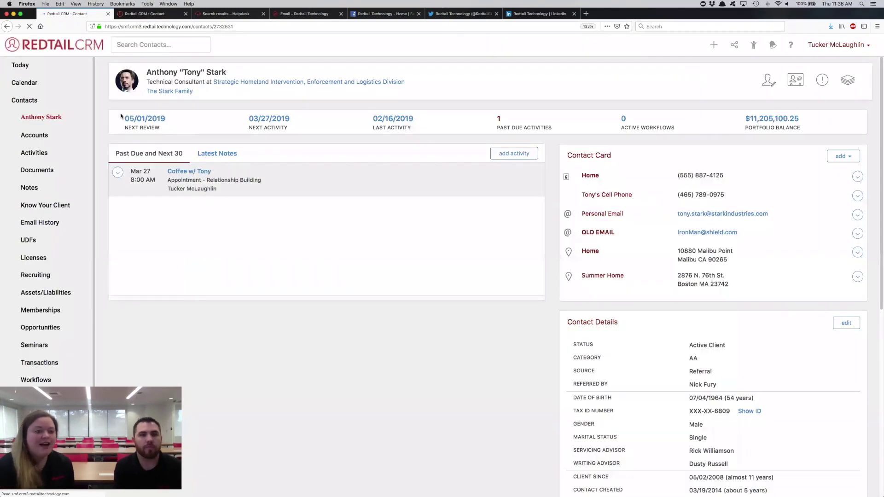
pyautogui.click(143, 119)
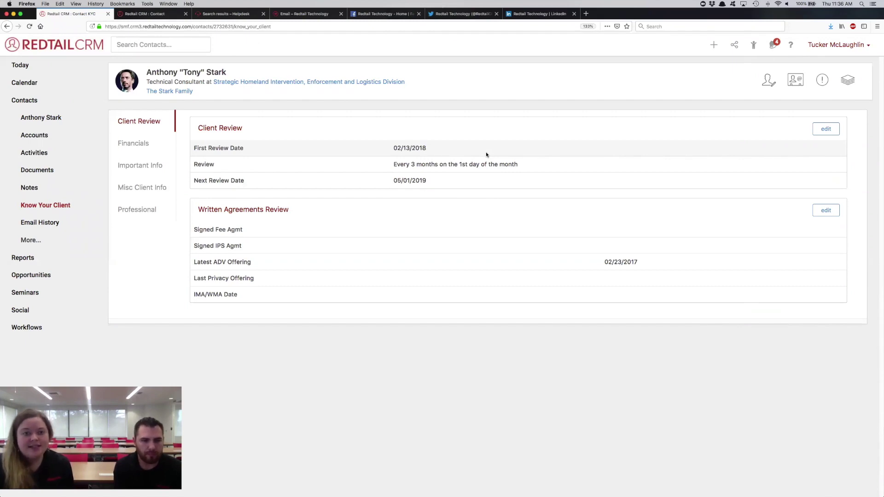
# Step: Inspect the contact's Client Review repeat settings and First Review Date, and close them without saving
pyautogui.click(817, 133)
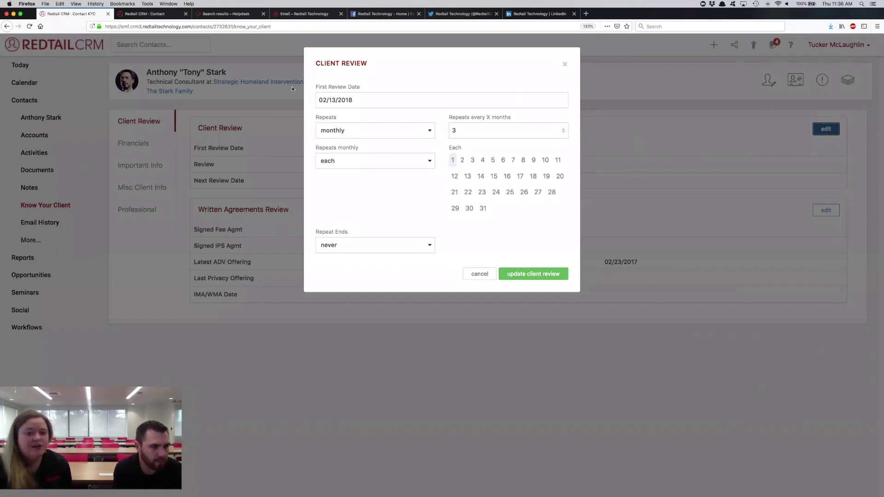
pyautogui.moveTo(359, 101); pyautogui.dragTo(314, 98)
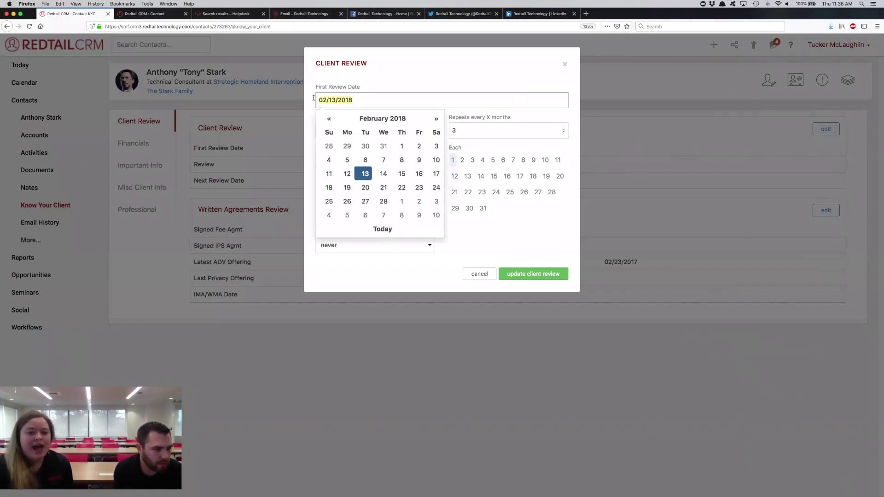
pyautogui.click(344, 91)
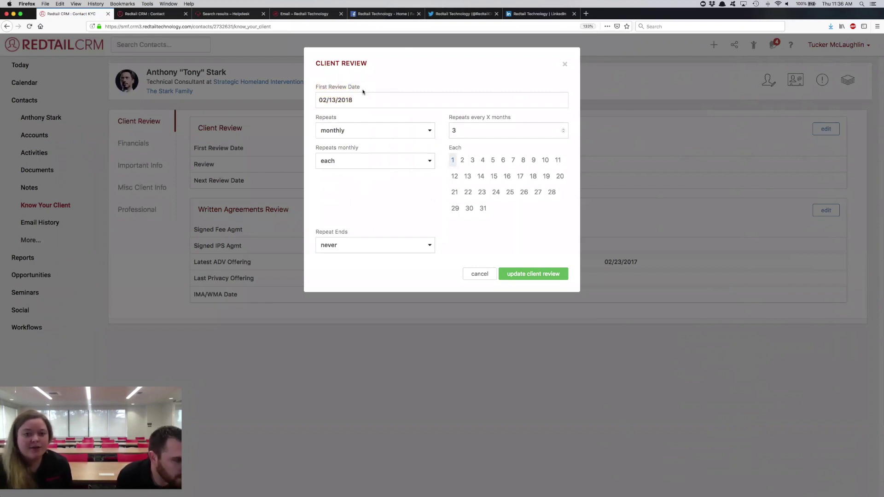
pyautogui.click(566, 64)
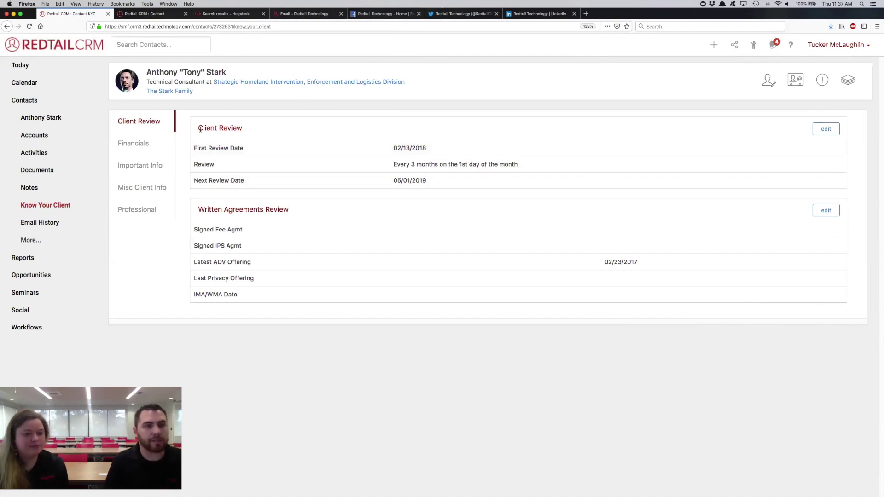
# Step: Open the sixth contact among the recently viewed ones and display its Keywords & Tags
pyautogui.click(754, 45)
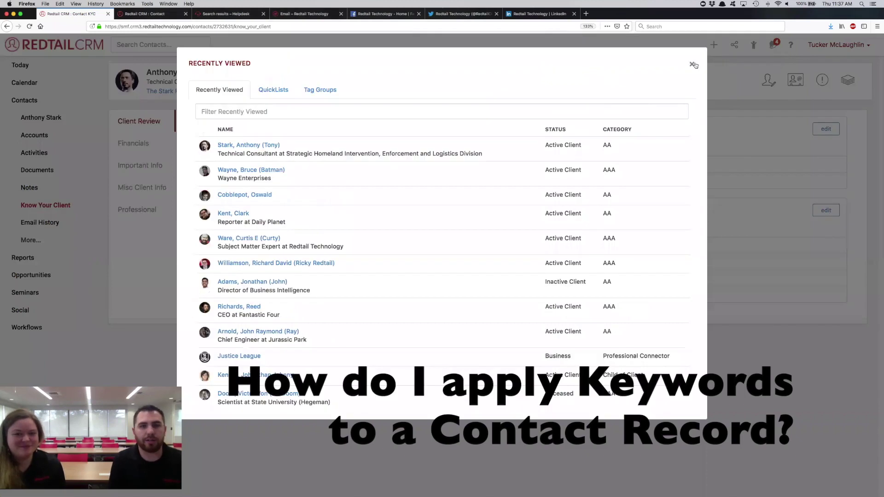
pyautogui.click(288, 264)
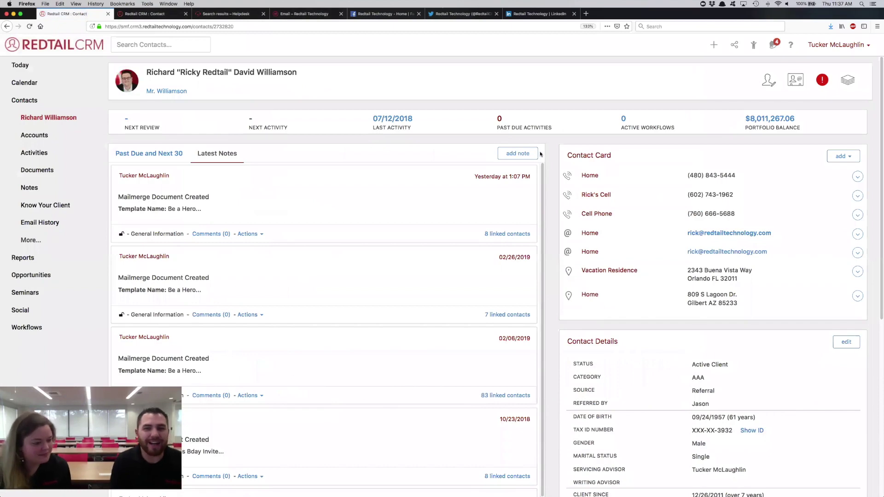
pyautogui.scroll(-6, 552, 155)
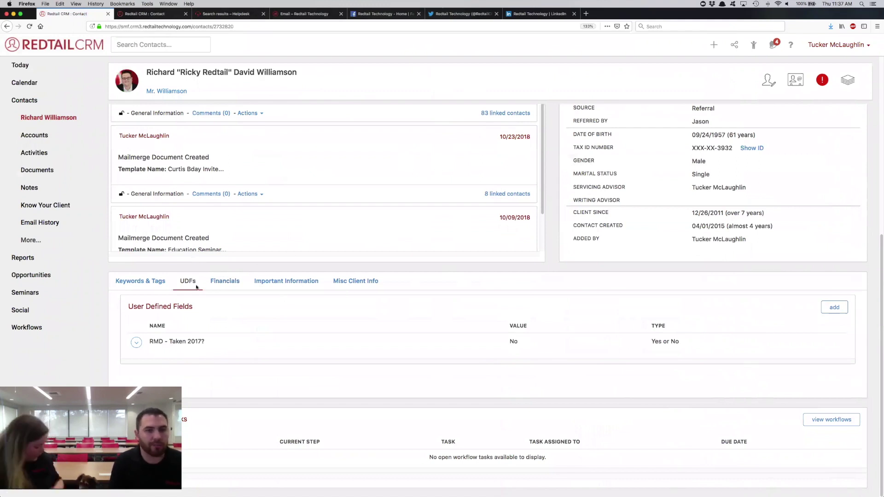
pyautogui.click(145, 283)
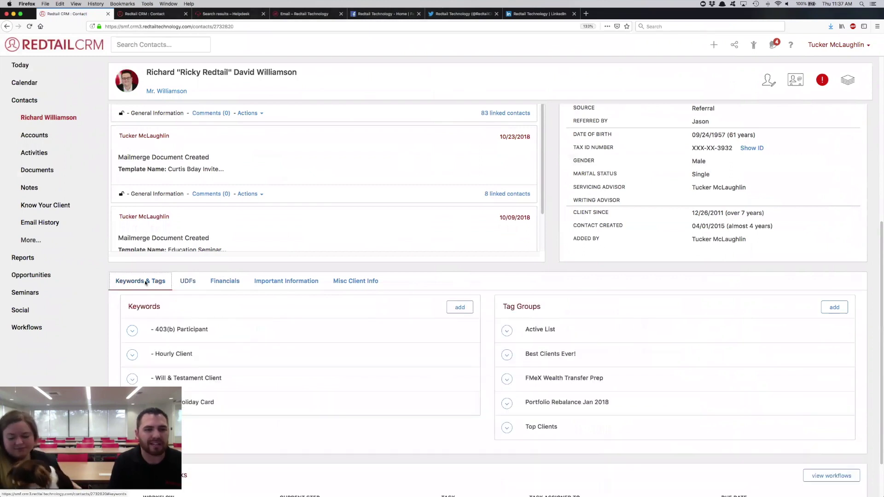
pyautogui.scroll(-2, 154, 282)
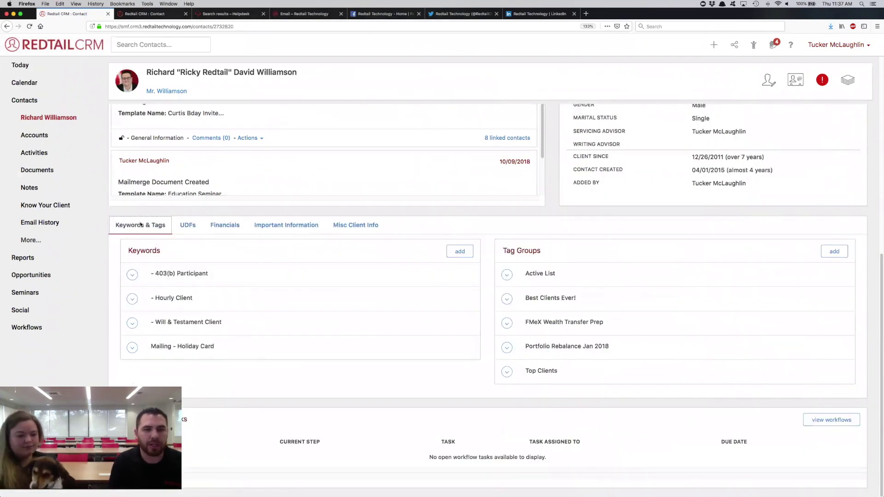
# Step: Try adding the Direct Investment Client and Fee-Based Client keywords to the contact, and discard the selection
pyautogui.click(470, 253)
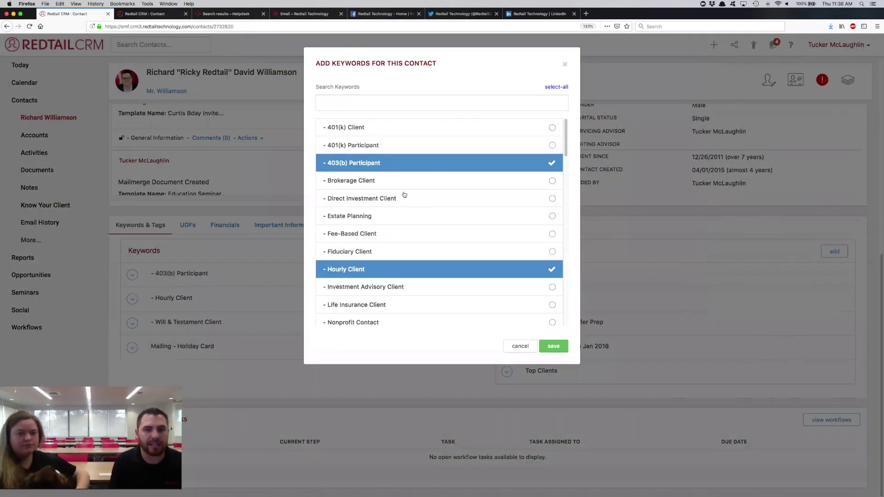
pyautogui.click(405, 195)
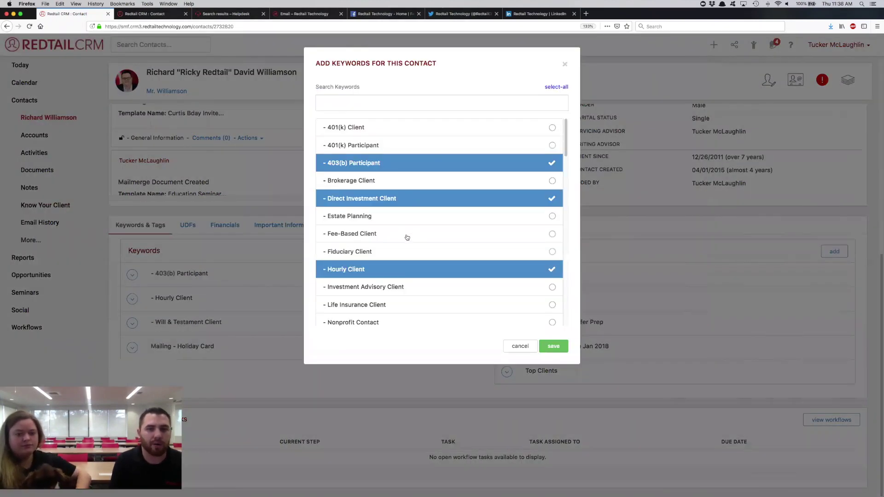
pyautogui.click(408, 236)
pyautogui.scroll(-4, 409, 276)
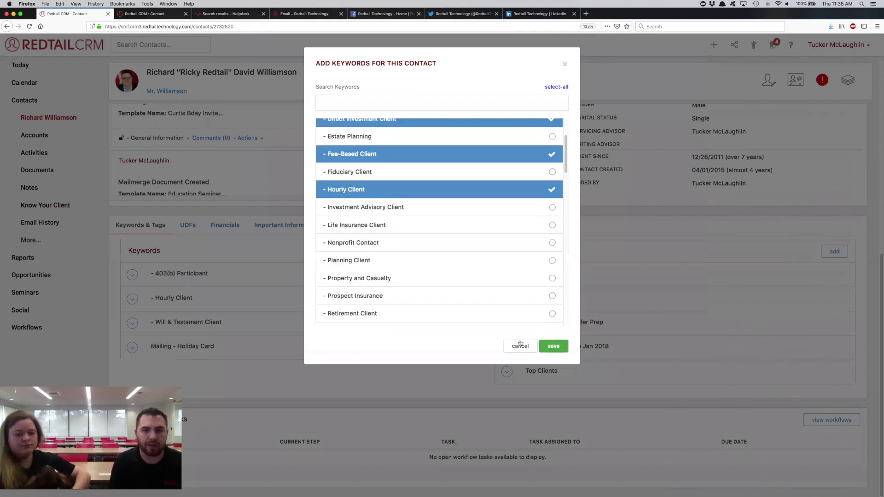
pyautogui.scroll(2, 512, 325)
pyautogui.scroll(1, 512, 324)
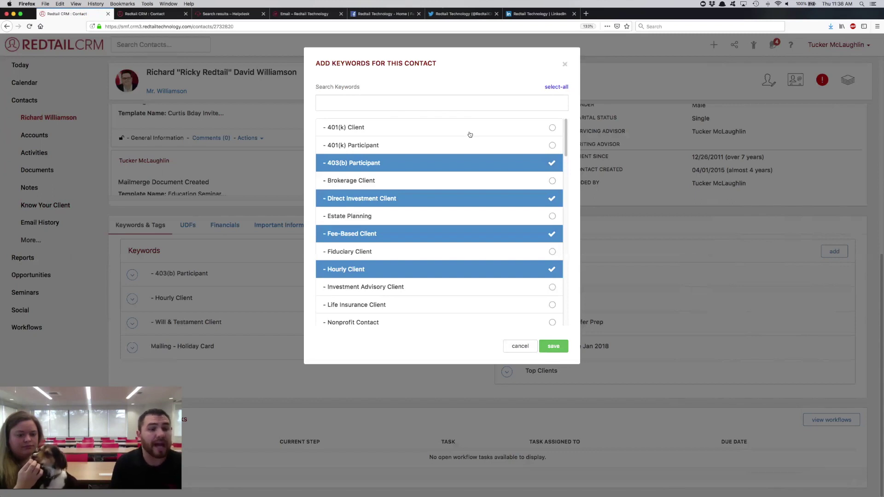
pyautogui.click(521, 345)
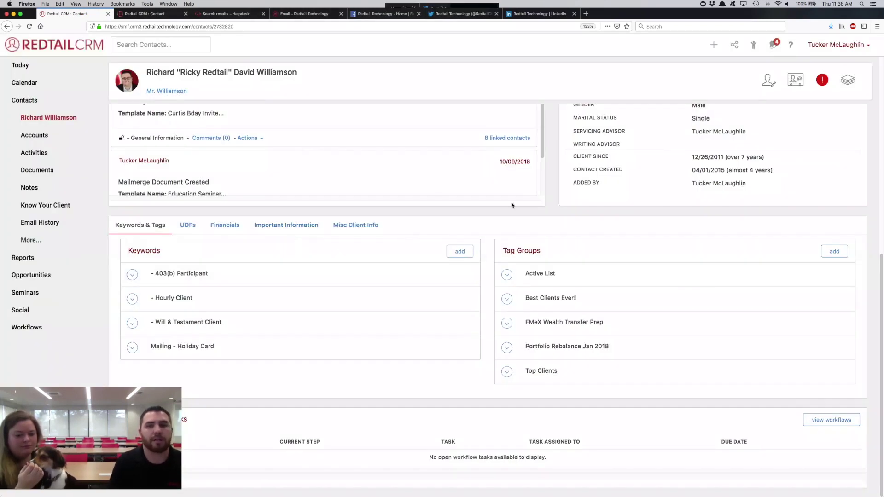
# Step: Go to the account management's database lists and display the contact Keywords list
pyautogui.click(851, 45)
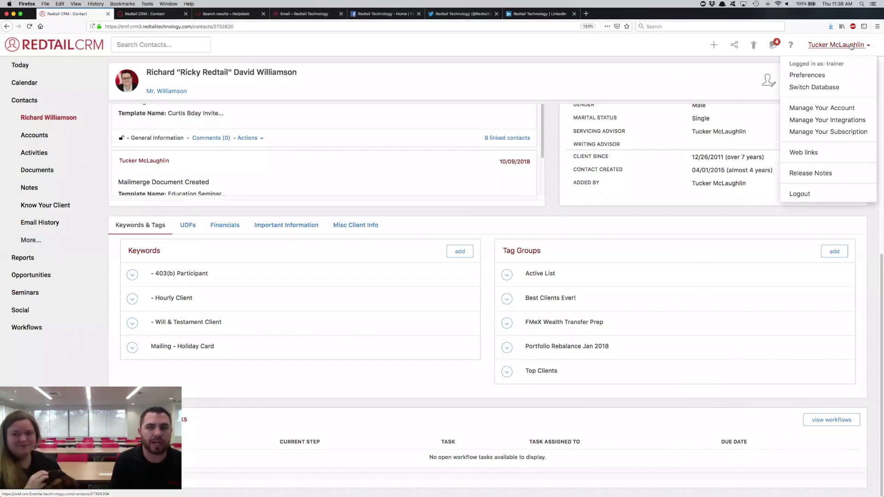
pyautogui.click(818, 108)
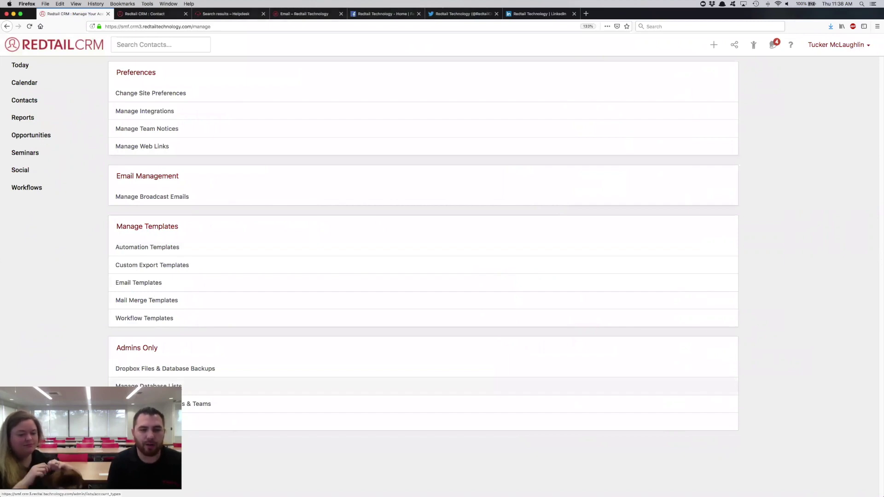
pyautogui.click(152, 386)
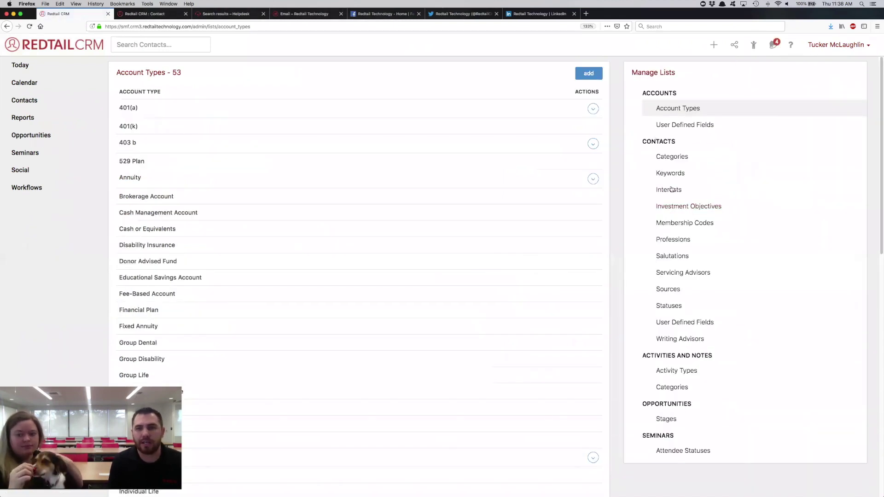
pyautogui.click(787, 175)
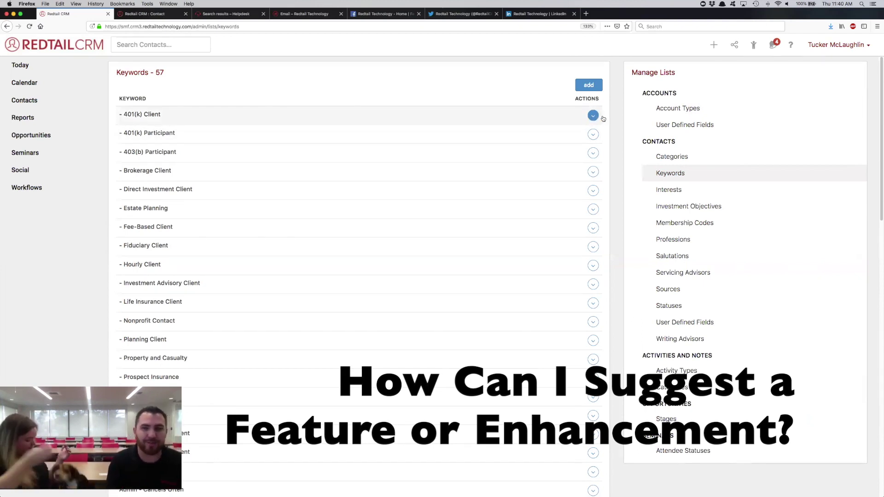
# Step: Look over the Help and Resources options for suggesting a feature or enhancement, and close them
pyautogui.click(792, 44)
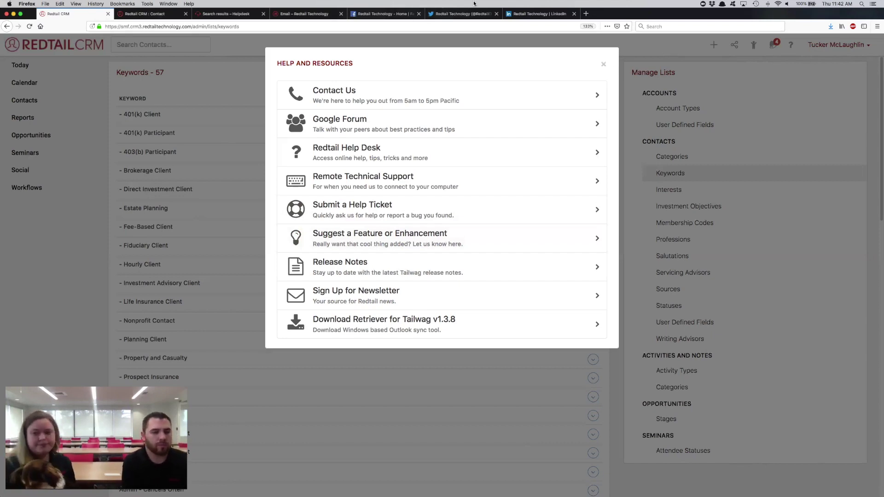
pyautogui.press('Escape')
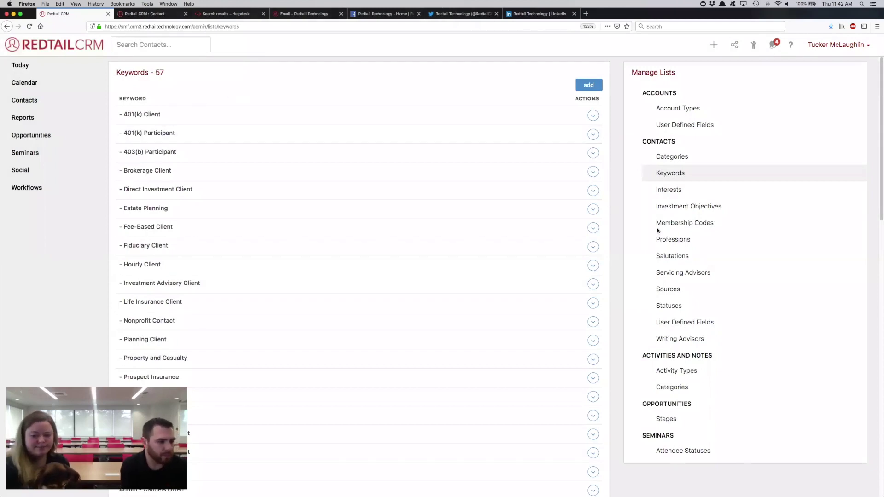
# Step: Display the Activity Types list under Activities and Notes and check the actions available for Final Meeting
pyautogui.click(687, 372)
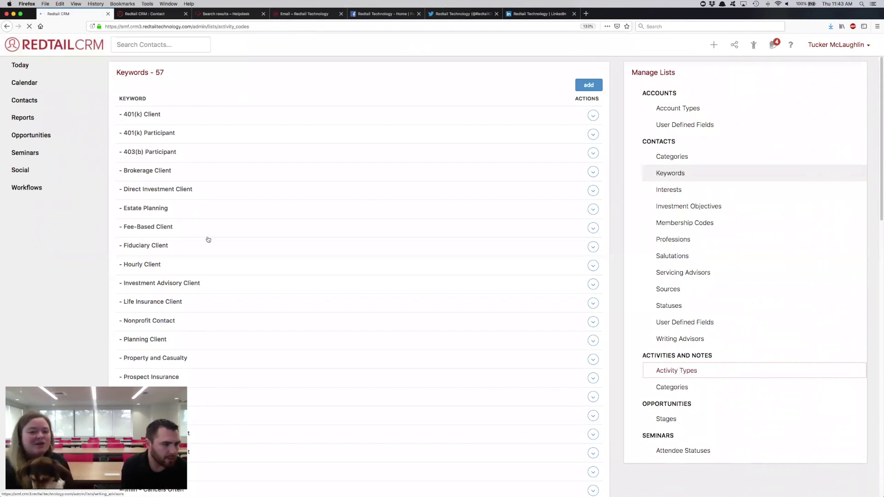
pyautogui.scroll(-1, 197, 274)
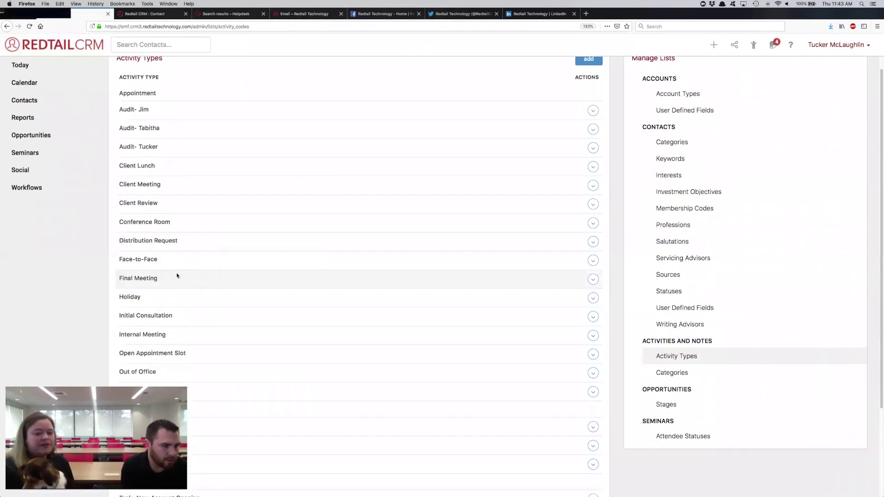
pyautogui.tripleClick(135, 283)
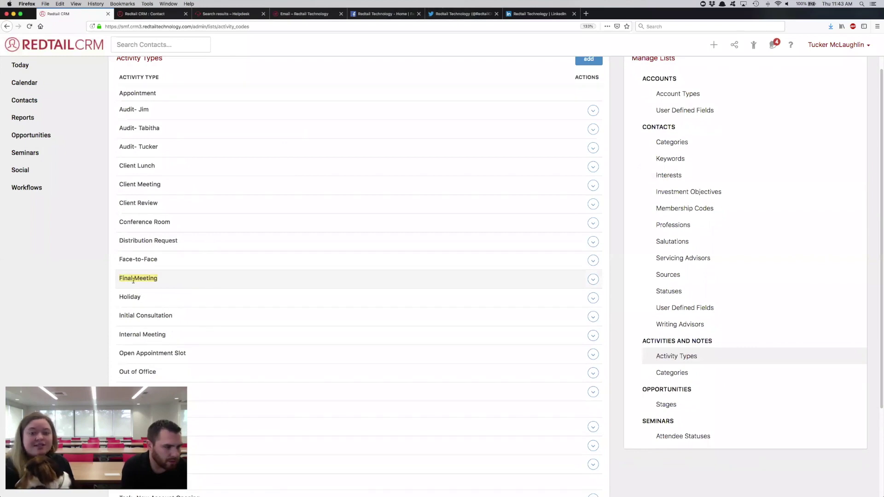
pyautogui.scroll(-1, 168, 276)
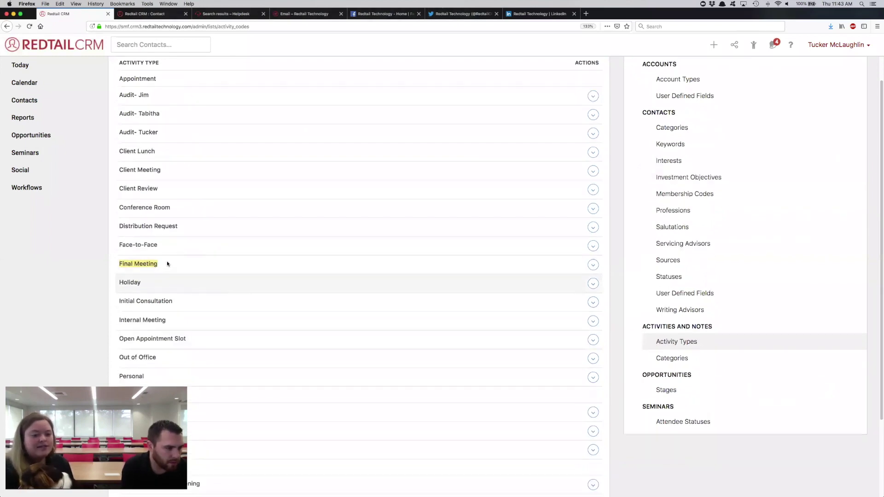
pyautogui.click(592, 260)
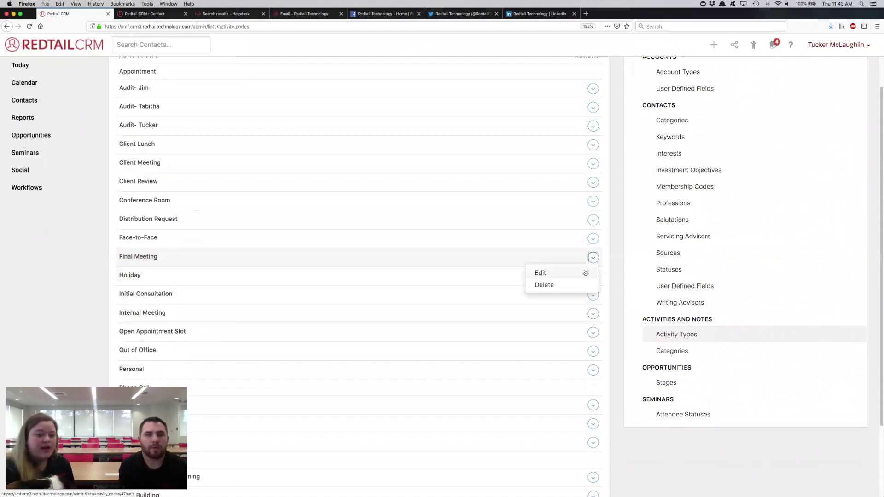
pyautogui.click(562, 260)
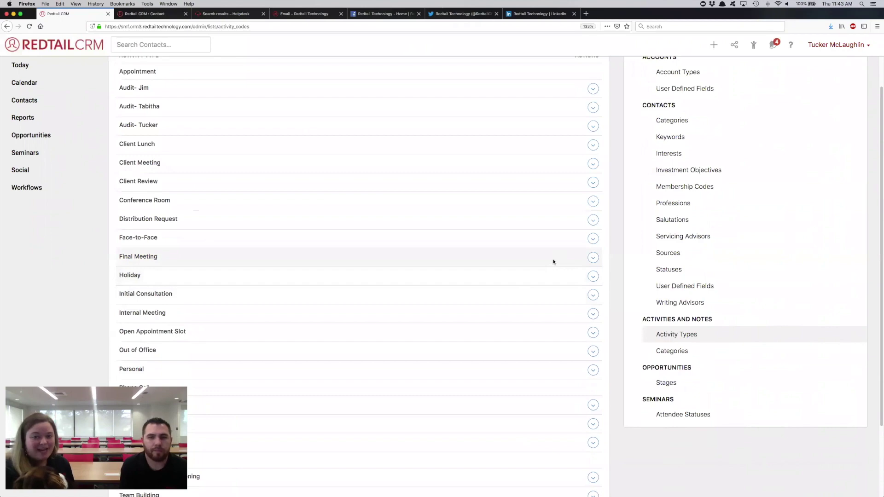
# Step: Rename the Final Meeting activity type to z_Final Meeting and check its place in the list
pyautogui.scroll(-1, 552, 259)
pyautogui.scroll(2, 553, 258)
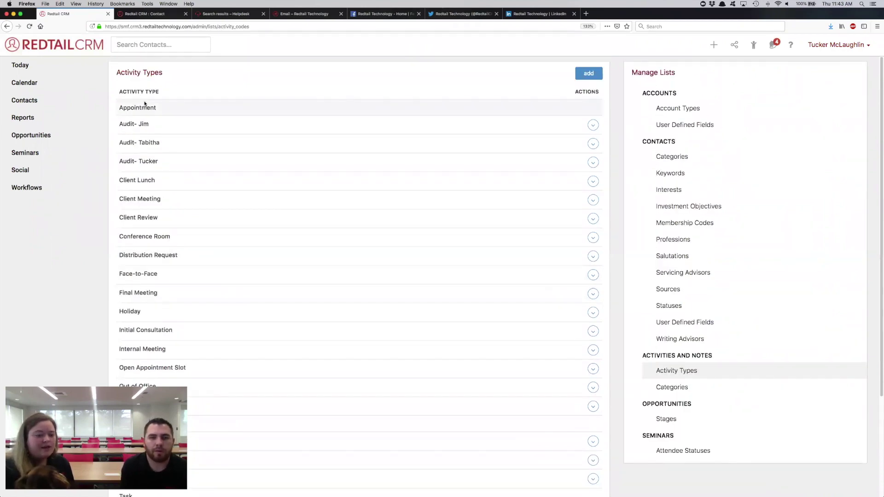
pyautogui.scroll(-3, 223, 258)
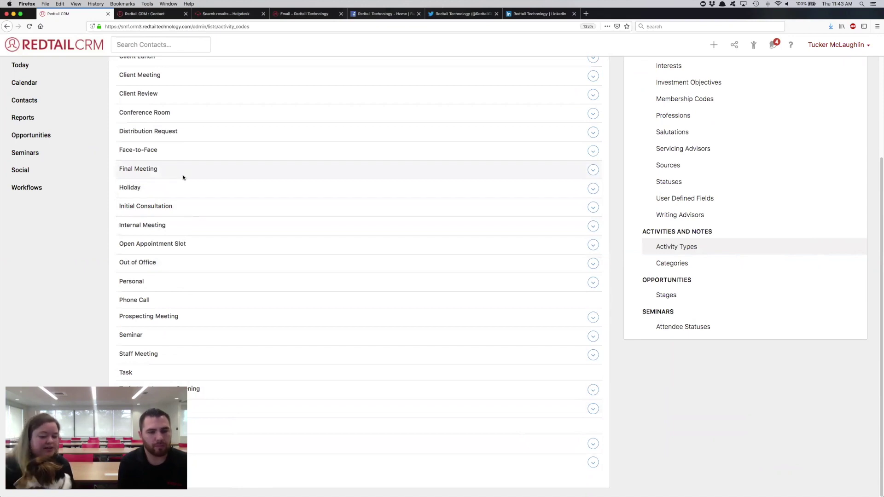
pyautogui.click(593, 170)
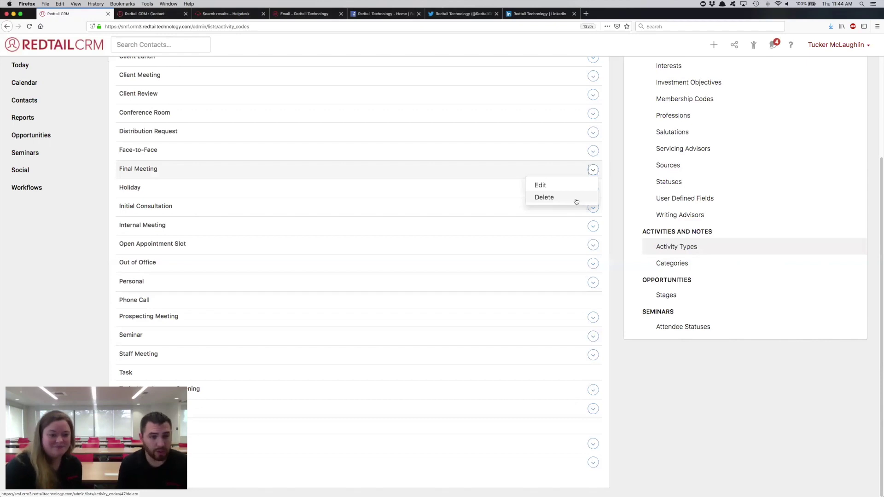
pyautogui.moveTo(160, 170); pyautogui.dragTo(113, 170)
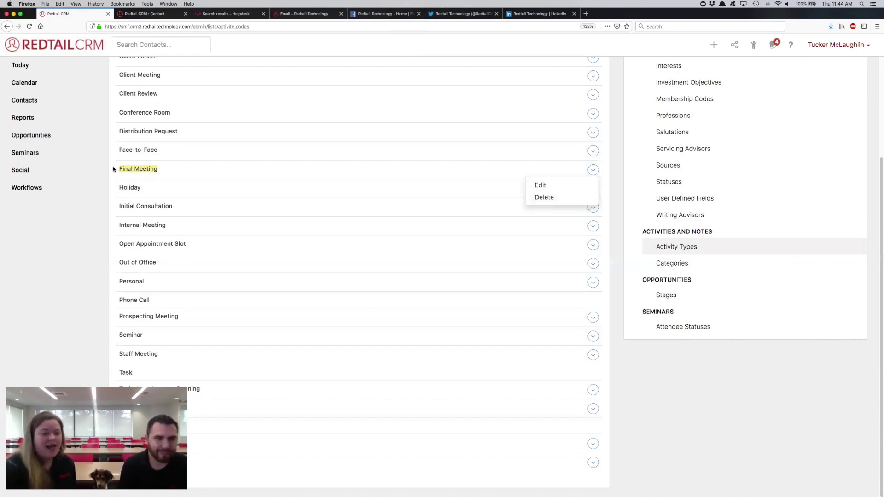
pyautogui.click(579, 184)
pyautogui.write('z_Final Meeting')
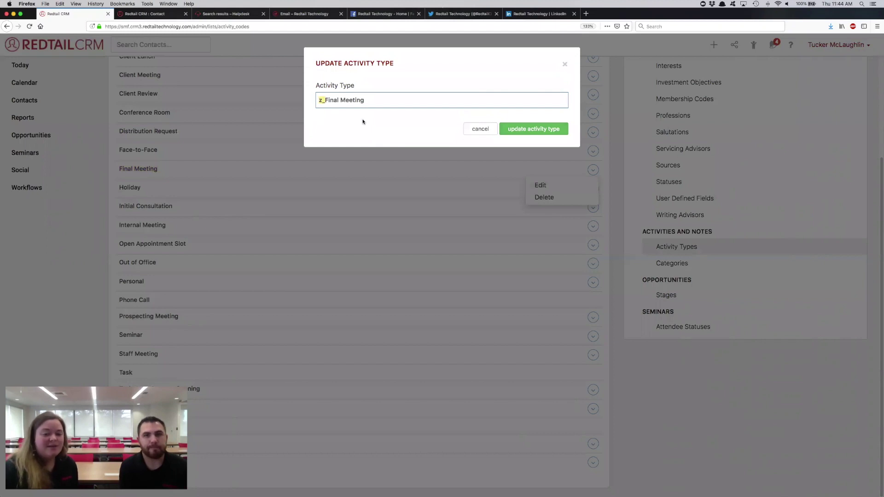
pyautogui.click(527, 131)
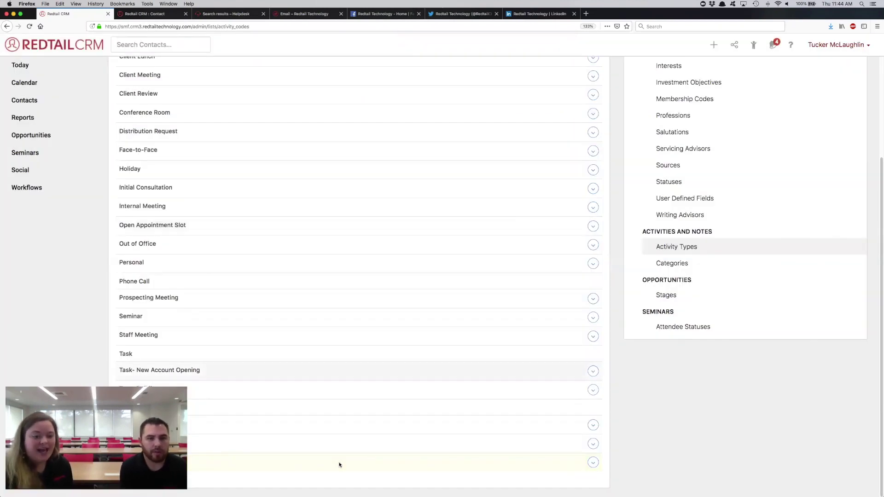
pyautogui.scroll(1, 203, 436)
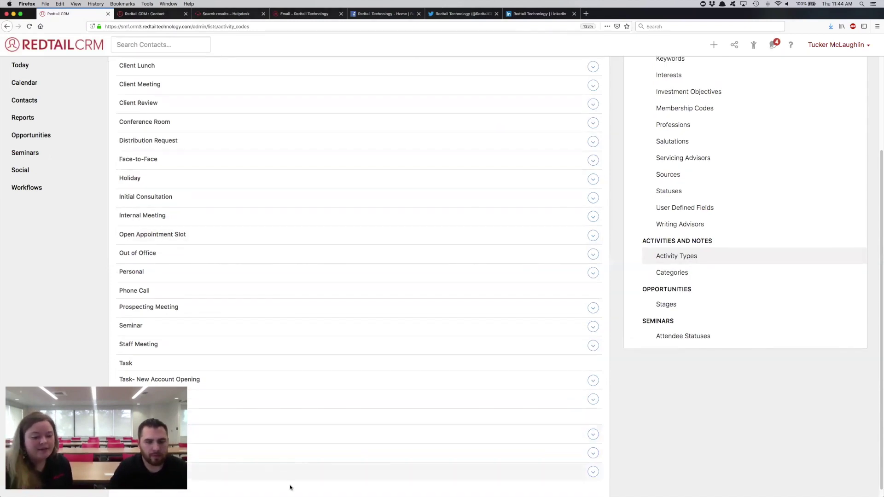
pyautogui.scroll(-1, 292, 484)
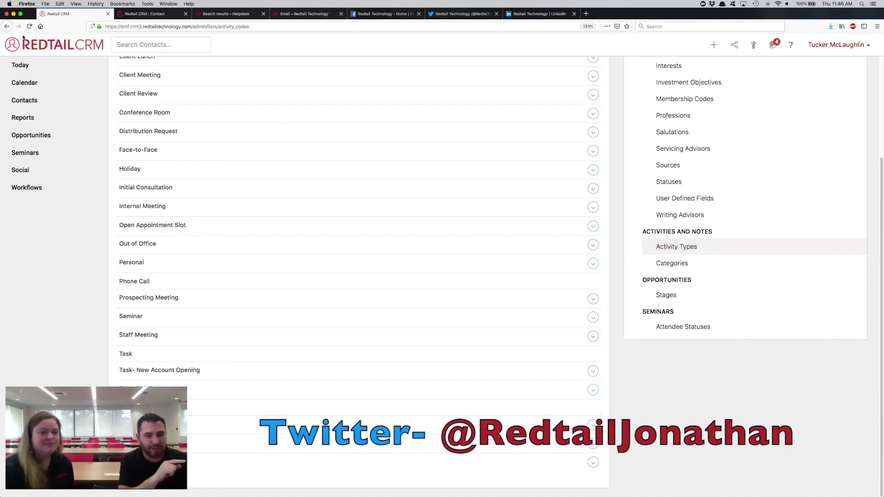
# Step: Close the extra CRM contact page and view Redtail Technology's Facebook, Twitter and LinkedIn pages
pyautogui.click(186, 14)
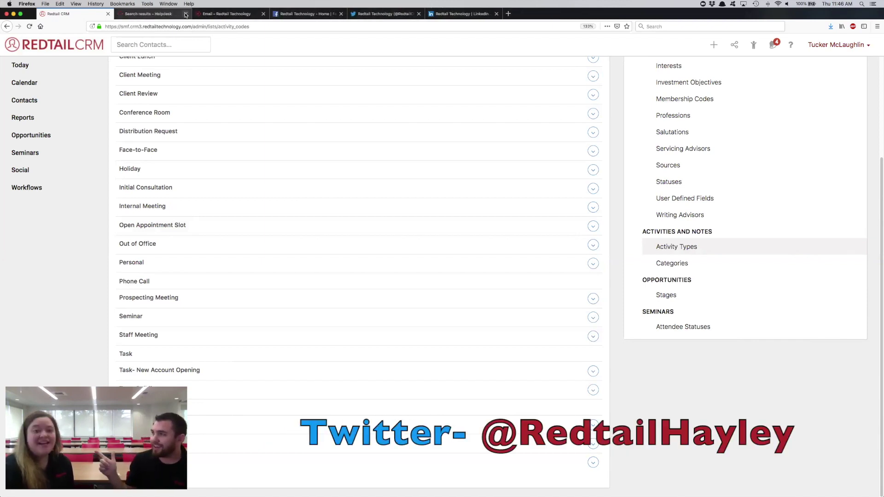
pyautogui.click(303, 14)
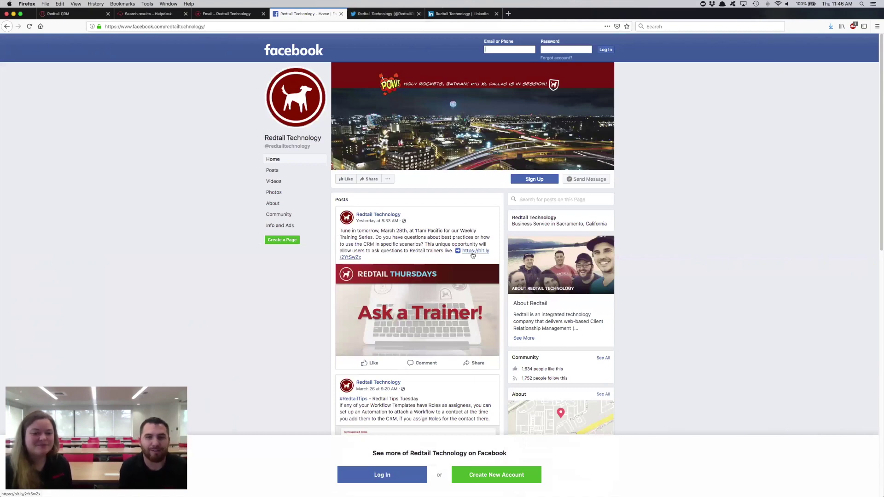
pyautogui.click(383, 15)
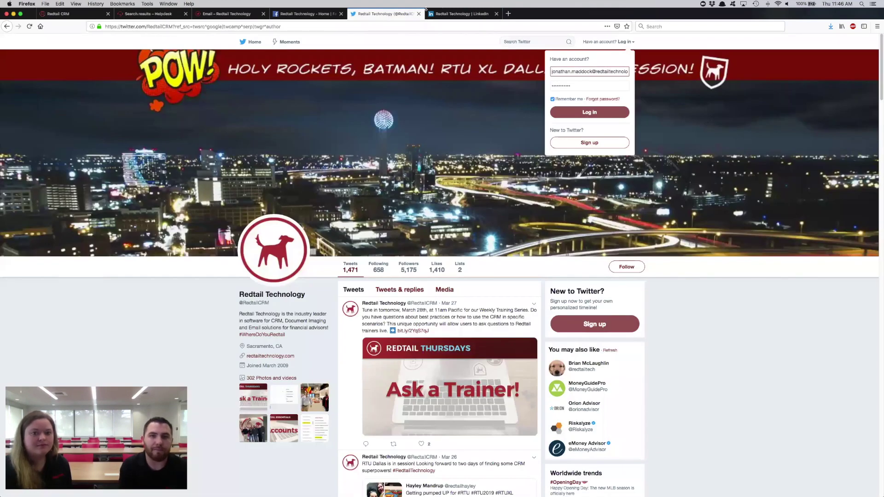
pyautogui.click(458, 16)
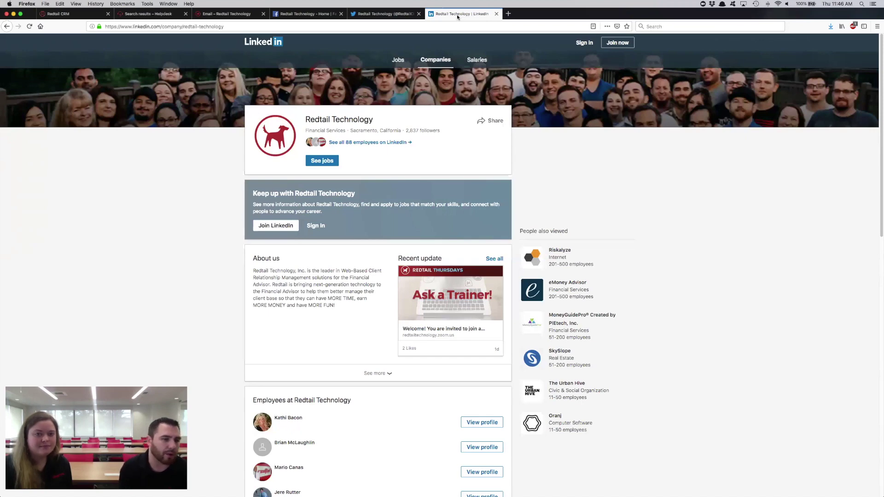
# Step: Return to Redtail CRM and open the Today dashboard
pyautogui.click(78, 13)
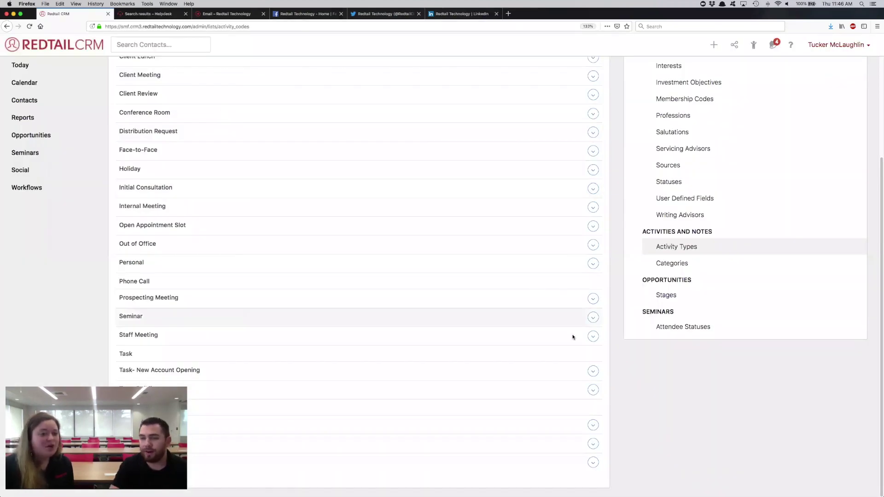
pyautogui.scroll(5, 572, 335)
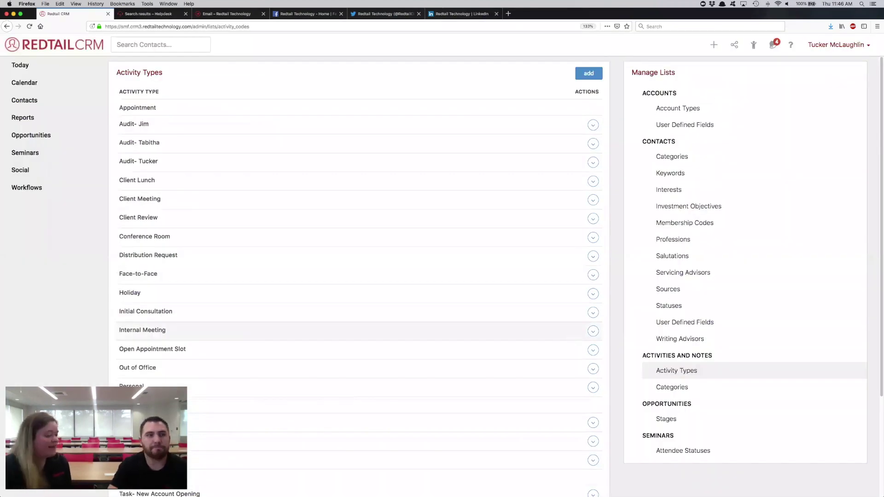
pyautogui.click(31, 67)
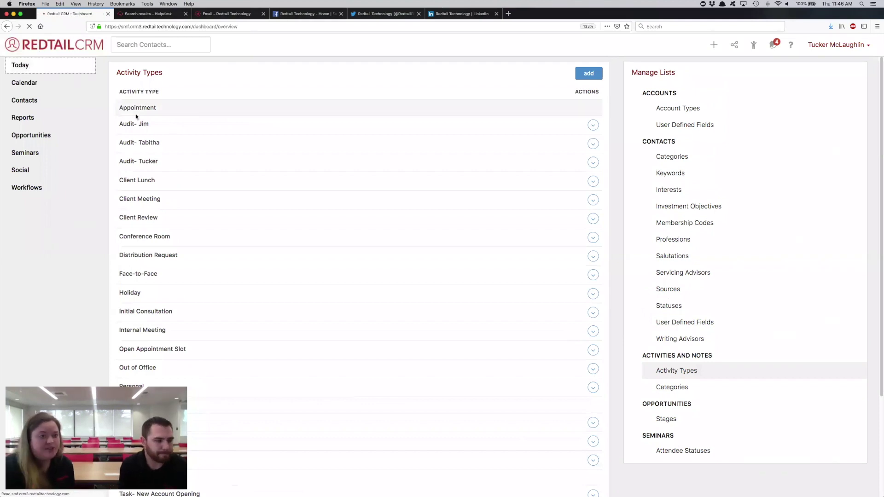